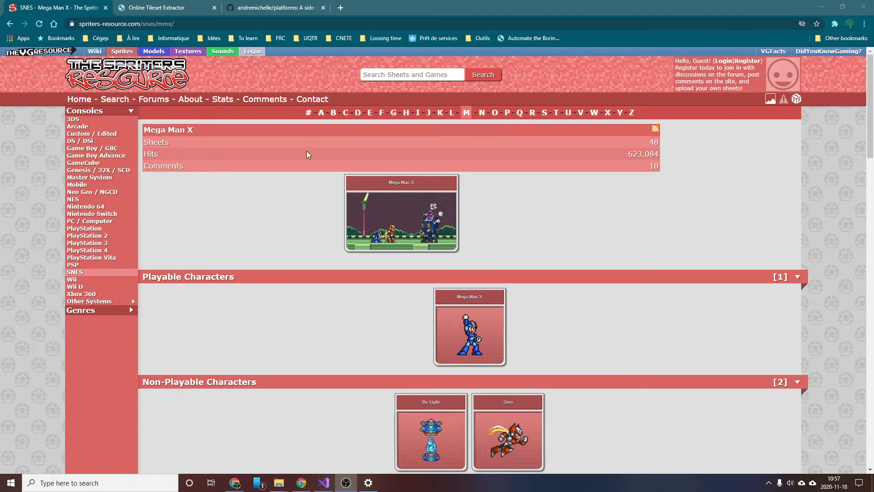
# Find the Intro Stage sheet among the Mega Man X backgrounds and download it.
pyautogui.scroll(-4, 298, 245)
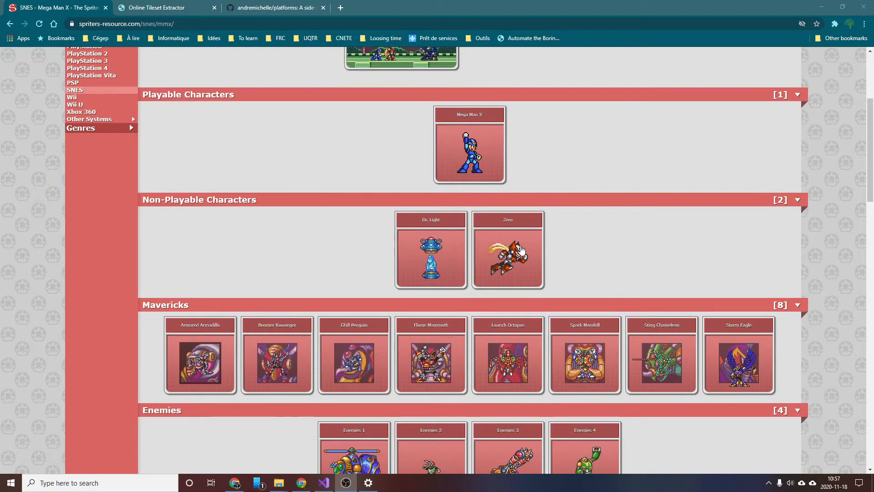
pyautogui.scroll(-5, 441, 234)
pyautogui.scroll(-8, 458, 204)
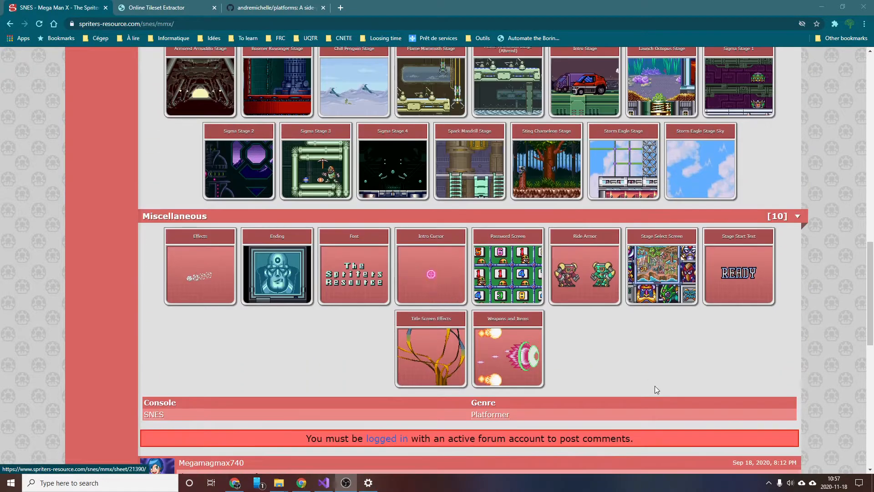
pyautogui.scroll(3, 646, 384)
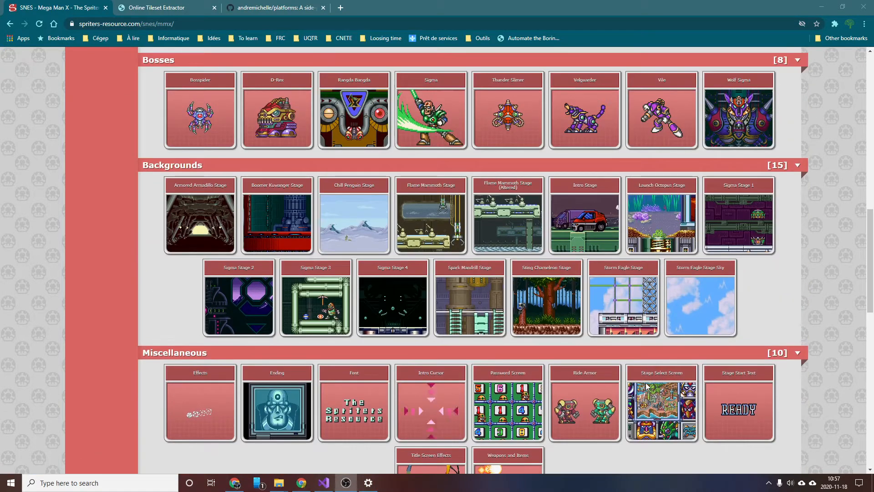
pyautogui.click(587, 242)
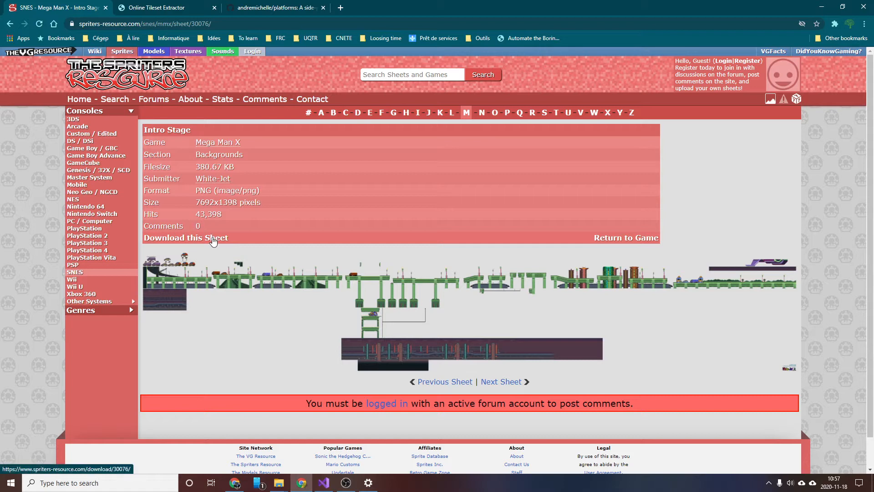
pyautogui.click(214, 240)
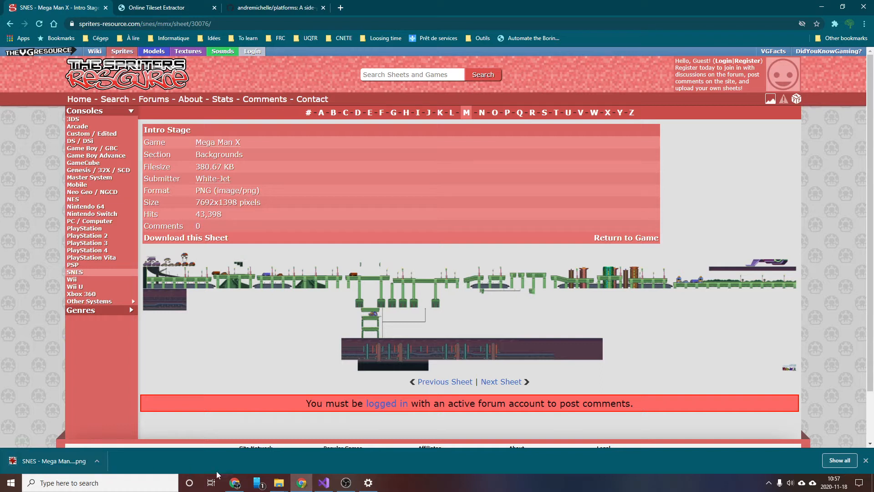
# Show the downloaded Intro Stage PNG in its folder, open it in paint.net and close the folder window.
pyautogui.click(98, 461)
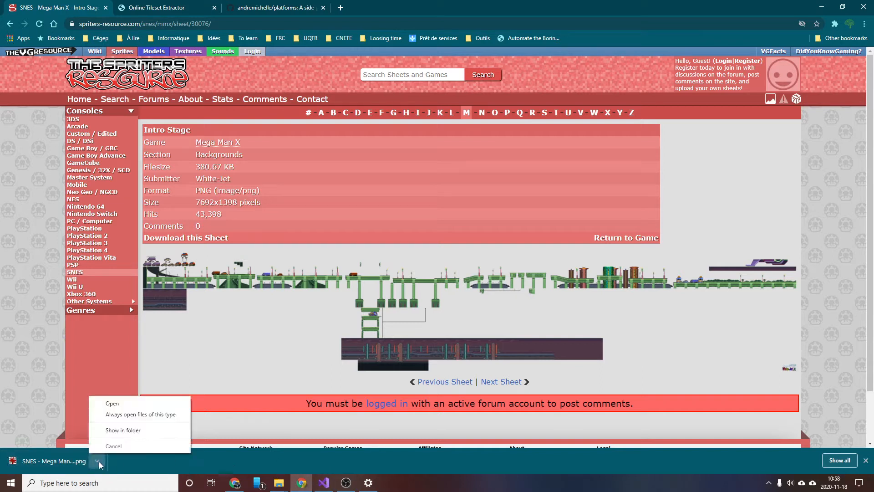
pyautogui.click(135, 431)
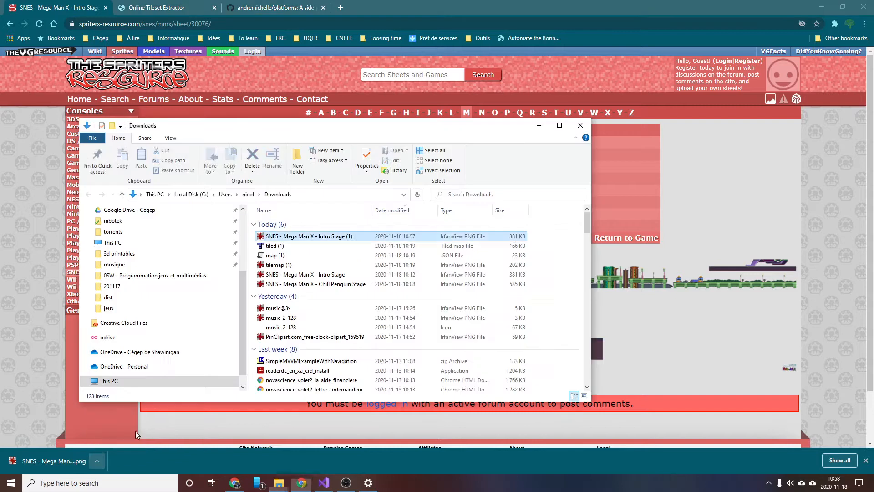
pyautogui.rightClick(337, 238)
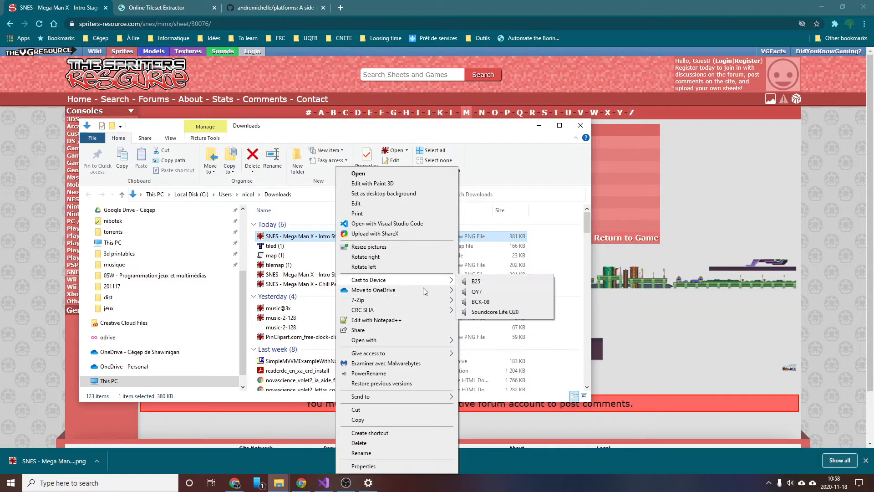
pyautogui.moveTo(406, 342)
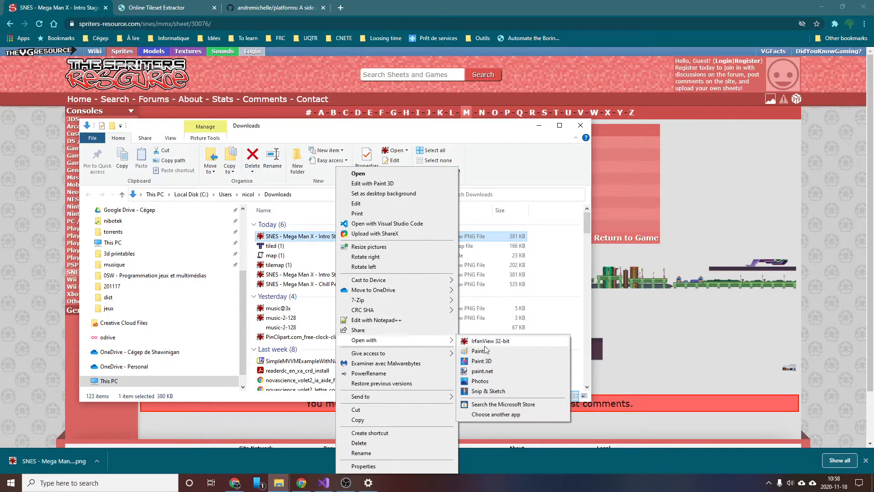
pyautogui.click(504, 363)
pyautogui.click(580, 125)
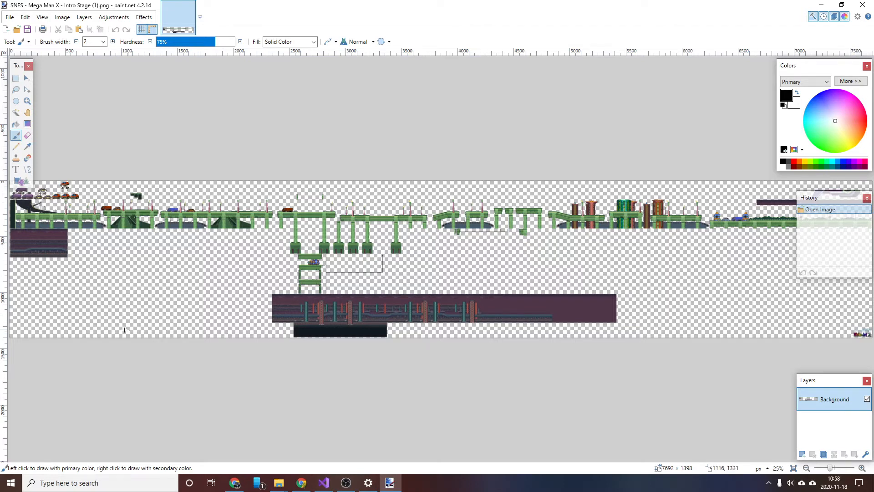
# Measure the bottom segment of the broken bridge's end pillar with a rectangular selection of about 33 × 16 pixels, and clear it.
pyautogui.scroll(3, 403, 163)
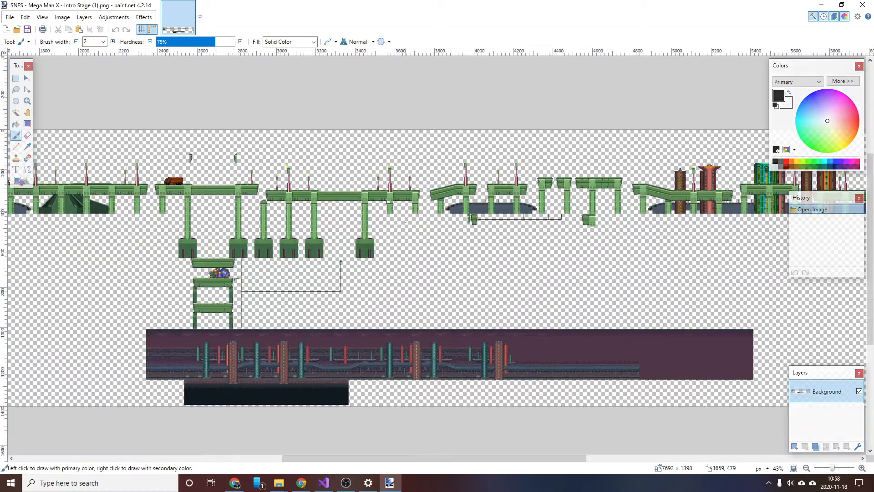
pyautogui.scroll(10, 403, 163)
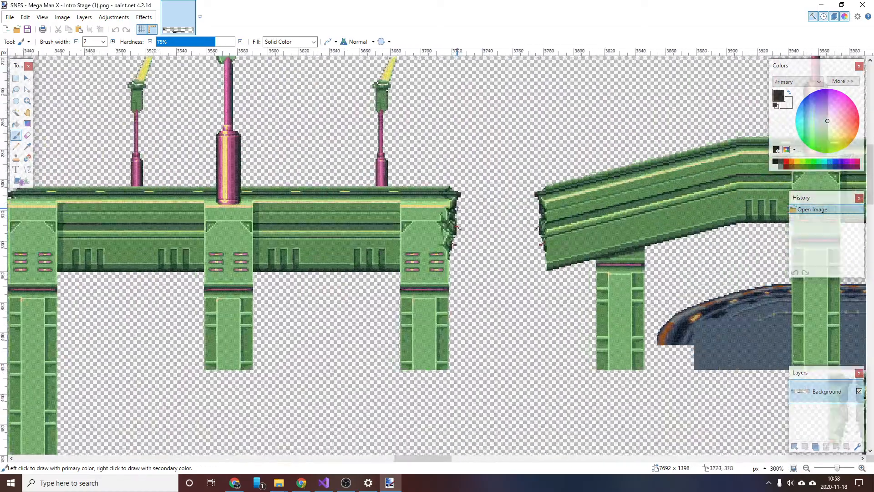
pyautogui.scroll(-5, 458, 209)
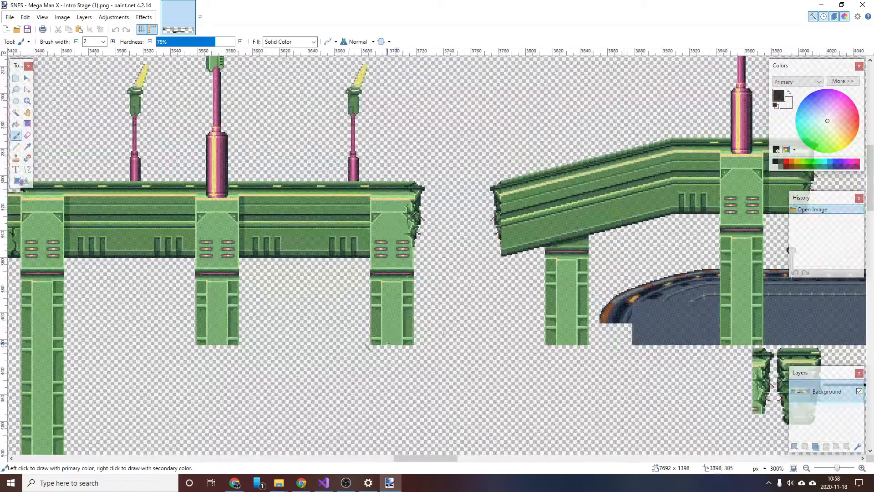
pyautogui.scroll(3, 384, 343)
pyautogui.scroll(3, 384, 344)
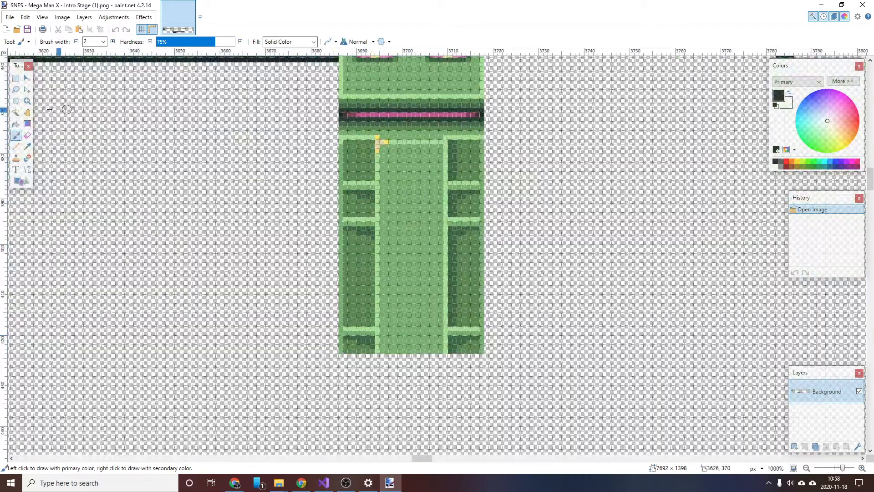
pyautogui.click(15, 78)
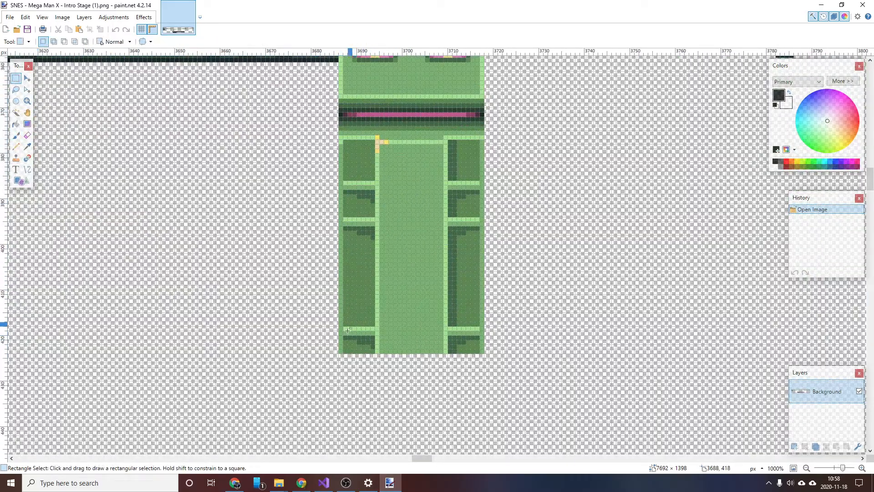
pyautogui.moveTo(343, 351); pyautogui.dragTo(487, 282)
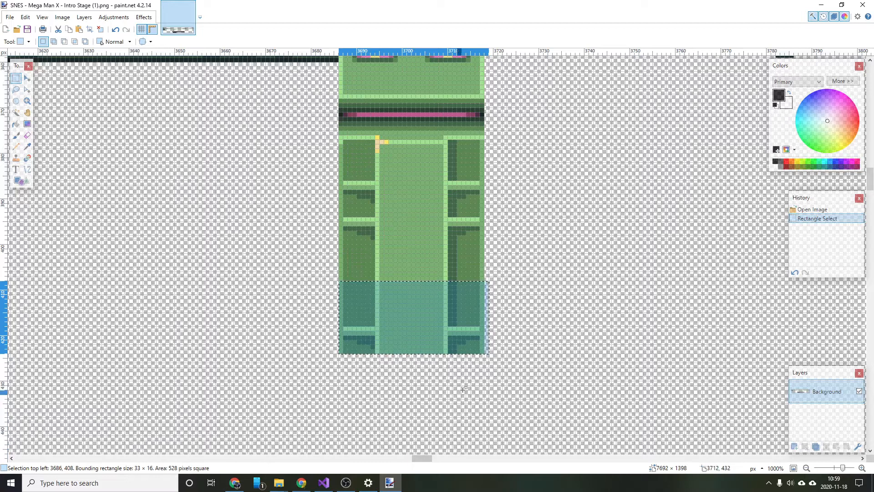
pyautogui.click(478, 371)
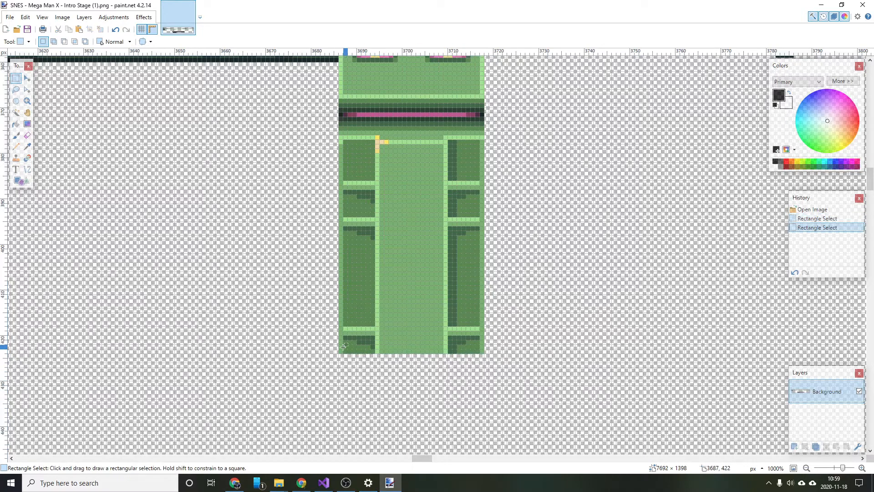
# Measure the end pillar from its base to above the bridge deck with a selection of about 31 × 126 pixels, clear it and inspect the bridge.
pyautogui.moveTo(341, 352); pyautogui.dragTo(483, 186)
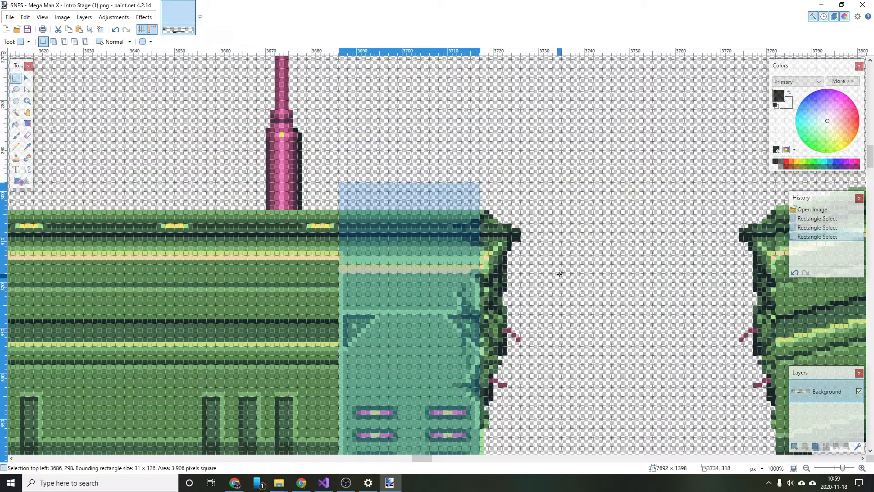
pyautogui.click(547, 286)
pyautogui.scroll(-2, 547, 286)
pyautogui.scroll(3, 487, 313)
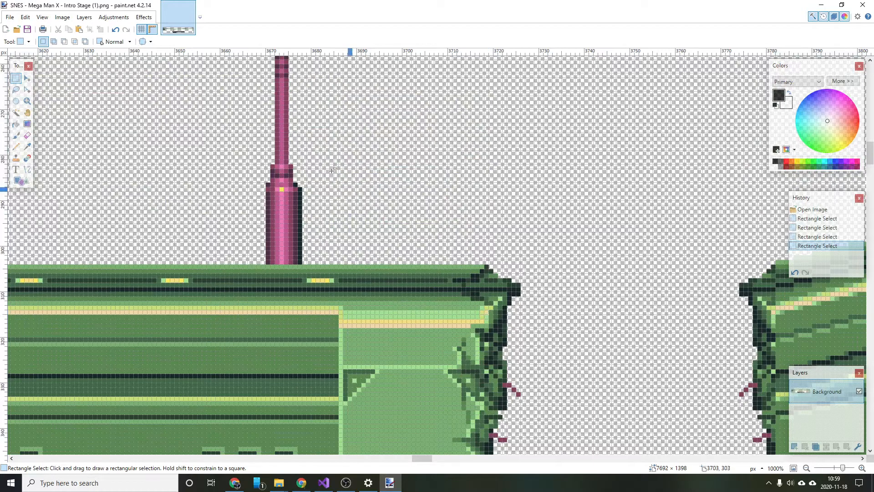
pyautogui.scroll(-3, 319, 227)
pyautogui.keyDown('ctrl'); pyautogui.scroll(-1, 427, 176); pyautogui.keyUp('ctrl')
pyautogui.keyDown('ctrl'); pyautogui.scroll(-6, 427, 176); pyautogui.keyUp('ctrl')
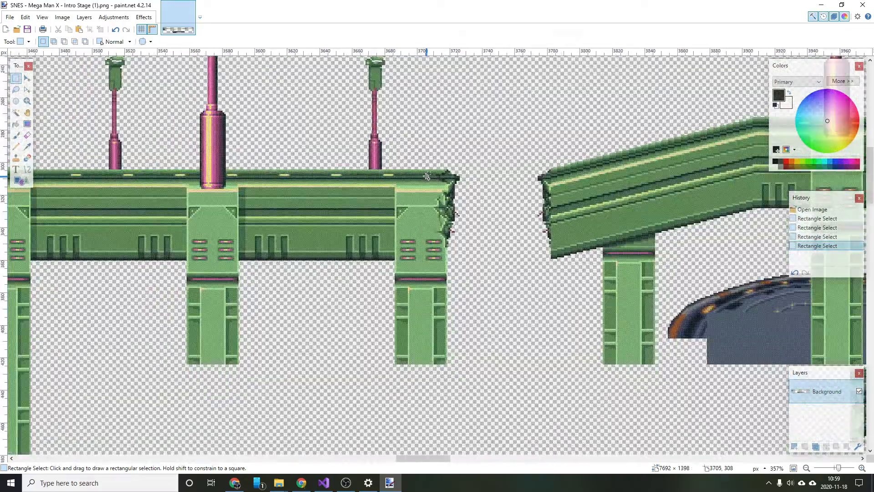
pyautogui.scroll(5, 323, 180)
pyautogui.scroll(-5, 323, 179)
pyautogui.scroll(3, 354, 187)
pyautogui.scroll(-3, 396, 207)
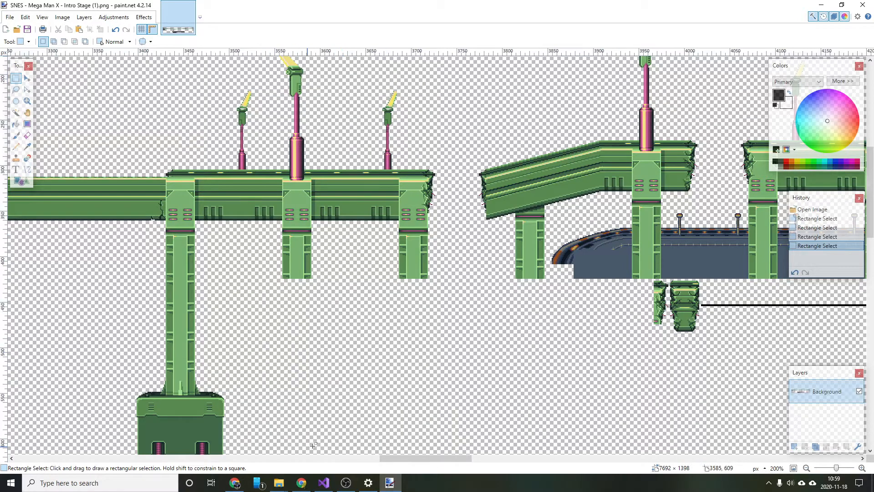
# Switch to Chrome and review the Online Tileset Extractor page's web address and author credit.
pyautogui.click(302, 481)
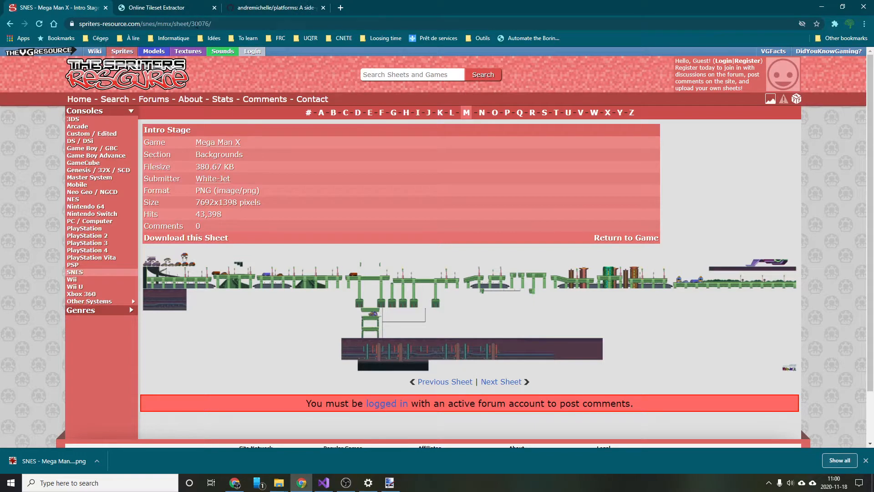
pyautogui.click(175, 8)
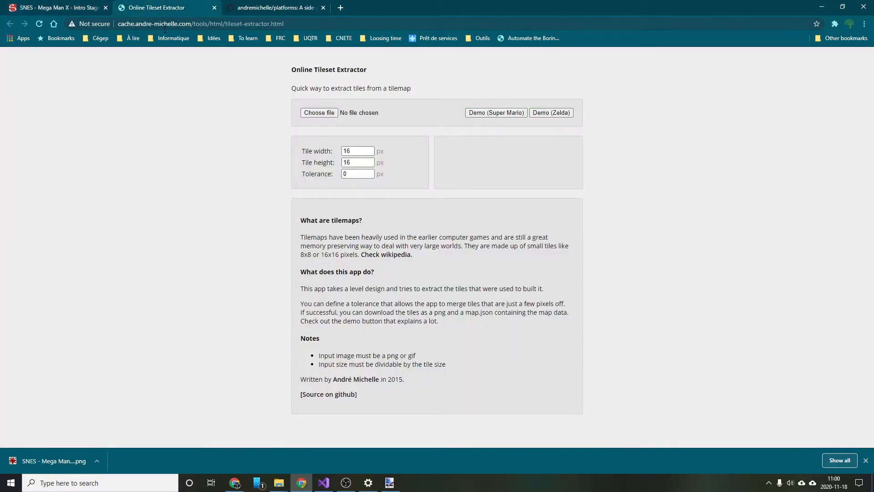
pyautogui.click(138, 22)
pyautogui.click(270, 24)
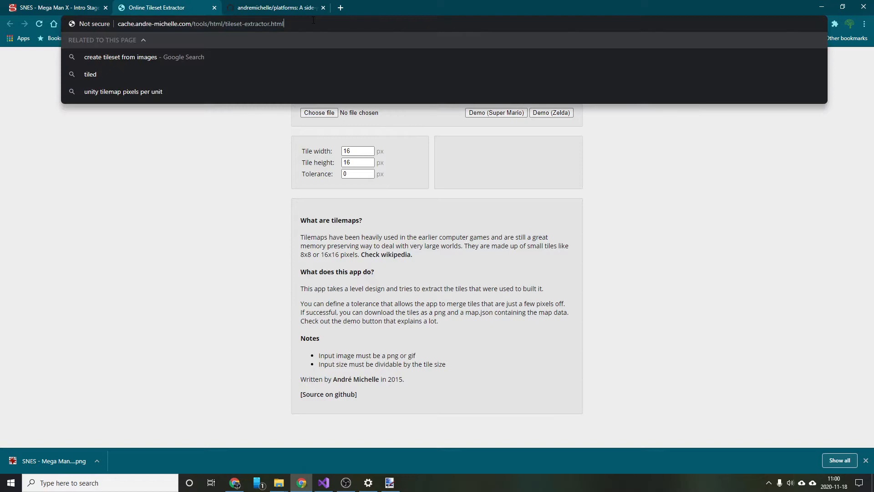
pyautogui.click(203, 266)
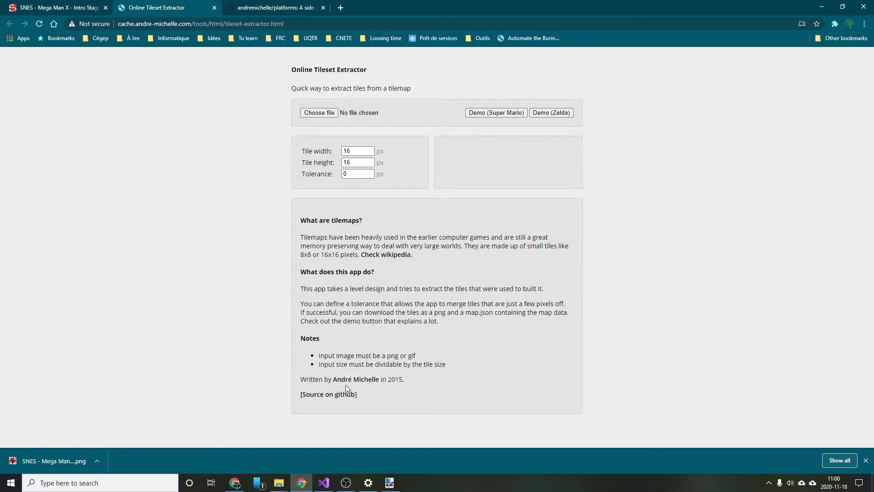
pyautogui.moveTo(408, 382); pyautogui.dragTo(302, 382)
pyautogui.click(278, 381)
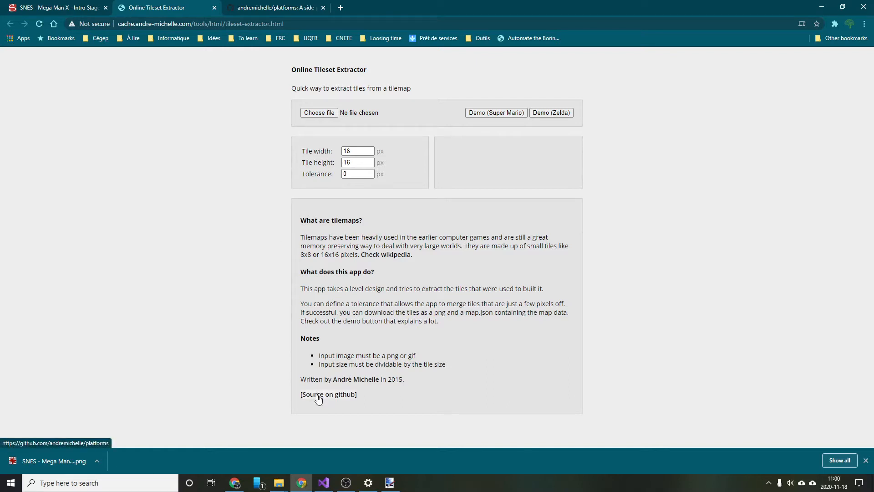
# Review the extractor's platforms repository and README on GitHub, and return to the Online Tileset Extractor page.
pyautogui.click(273, 7)
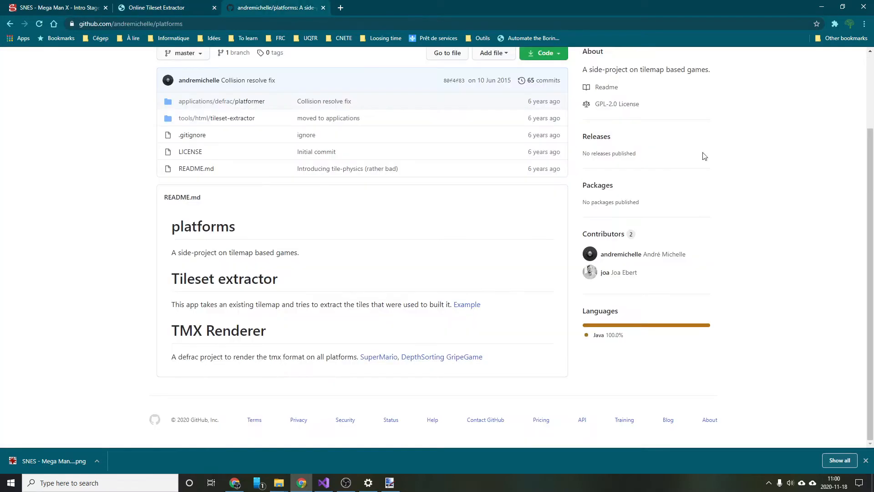
pyautogui.scroll(2, 702, 156)
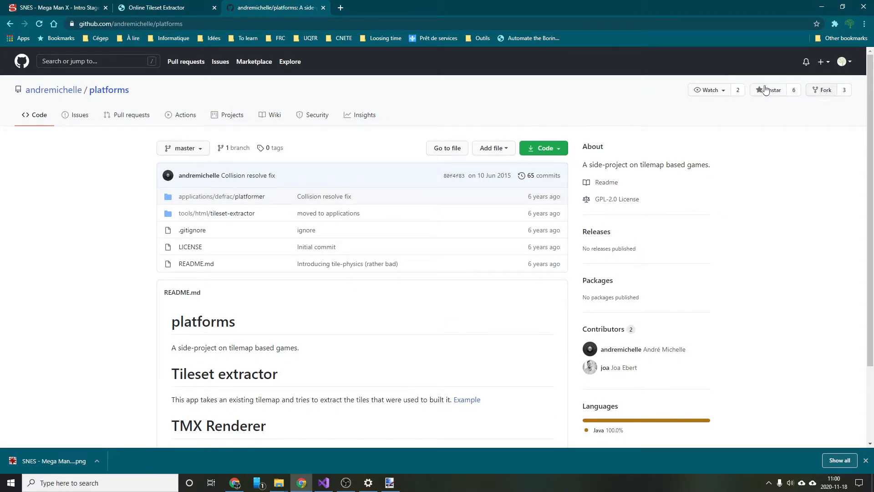
pyautogui.click(197, 4)
pyautogui.click(268, 6)
pyautogui.scroll(-3, 238, 350)
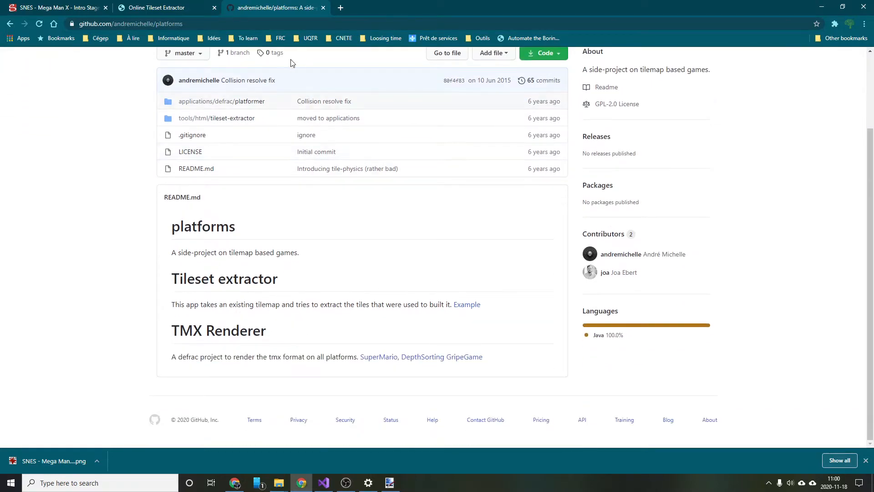
pyautogui.click(166, 5)
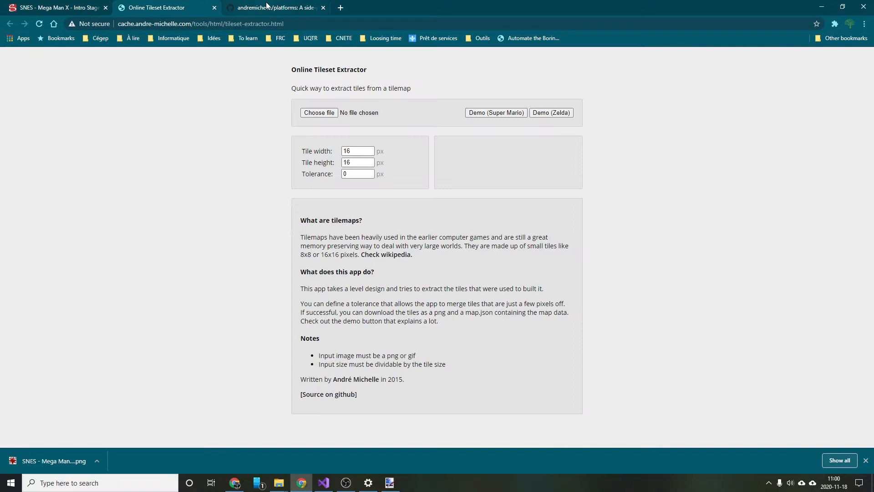
pyautogui.click(77, 5)
pyautogui.click(182, 8)
# Run the Zelda demo extraction with the tile width and height kept at 16 px.
pyautogui.click(364, 151)
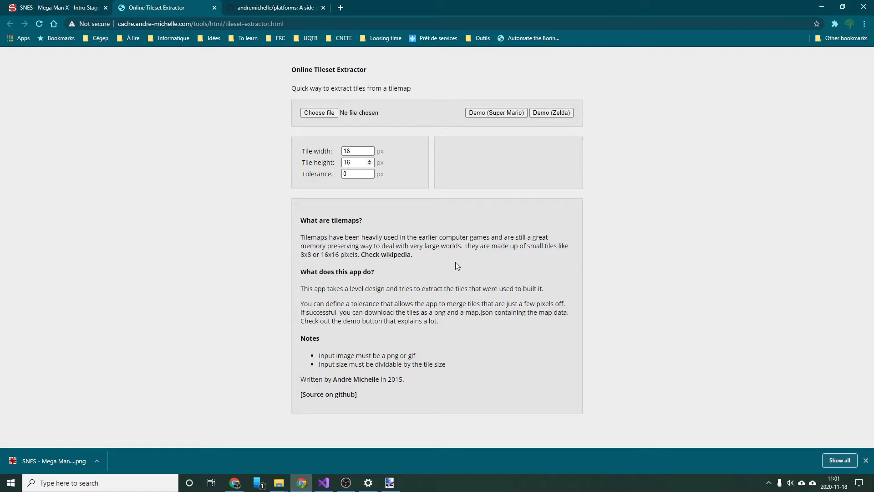
pyautogui.click(358, 161)
pyautogui.click(361, 163)
pyautogui.click(360, 151)
pyautogui.click(548, 115)
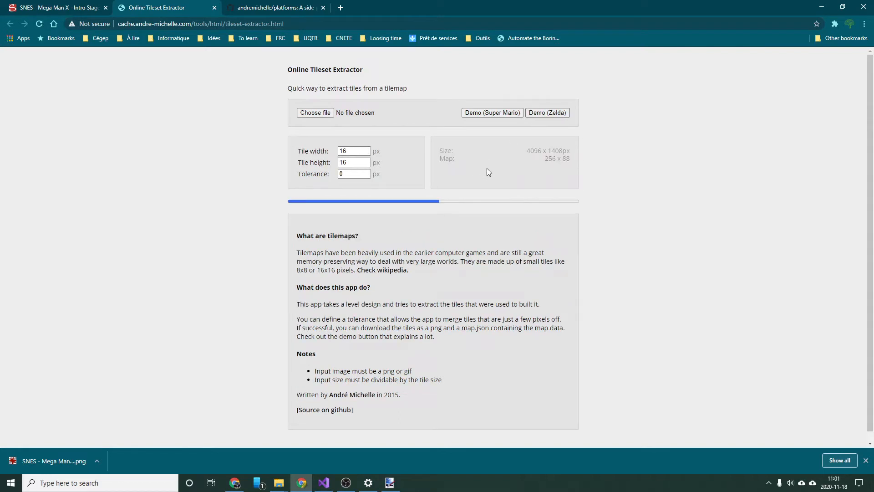
# Examine the recreated Zelda map and the download options for the tiles and map files.
pyautogui.scroll(-4, 266, 270)
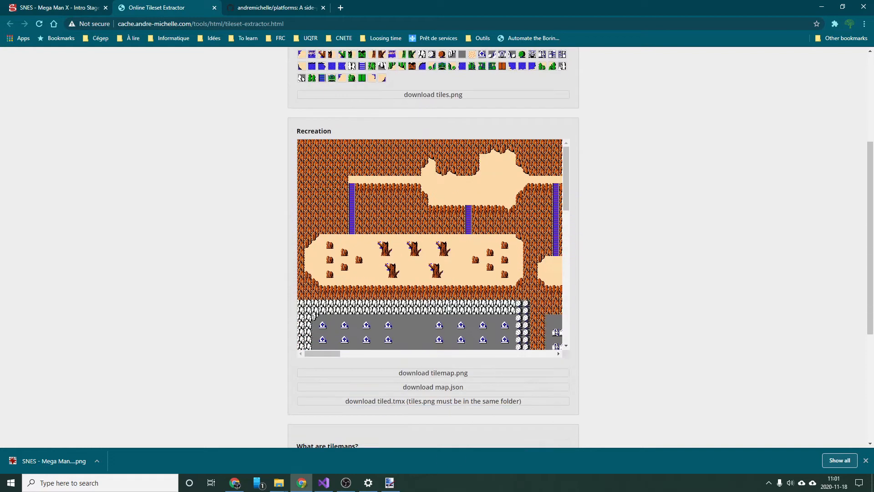
pyautogui.scroll(-2, 379, 277)
pyautogui.scroll(-8, 379, 277)
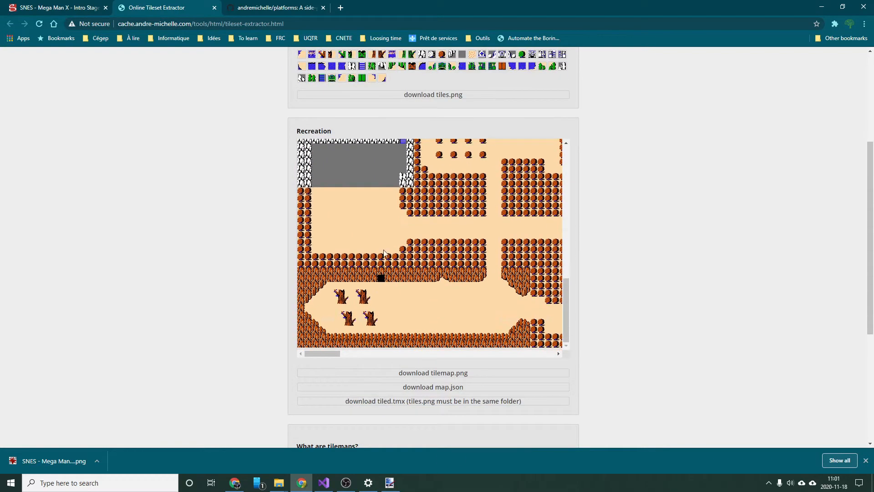
pyautogui.scroll(4, 266, 235)
pyautogui.scroll(8, 388, 263)
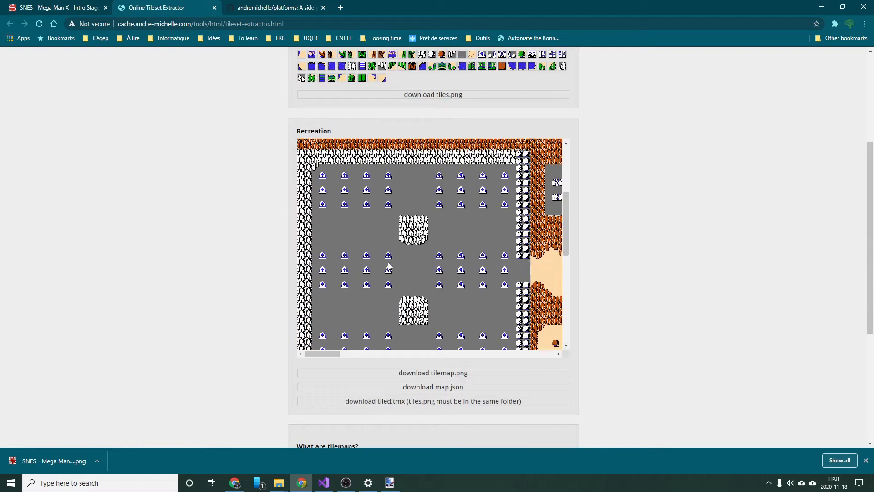
# Review the extracted Zelda tiles, the recreated map, and the PNG, JSON and TMX download options.
pyautogui.scroll(2, 251, 240)
pyautogui.scroll(2, 357, 262)
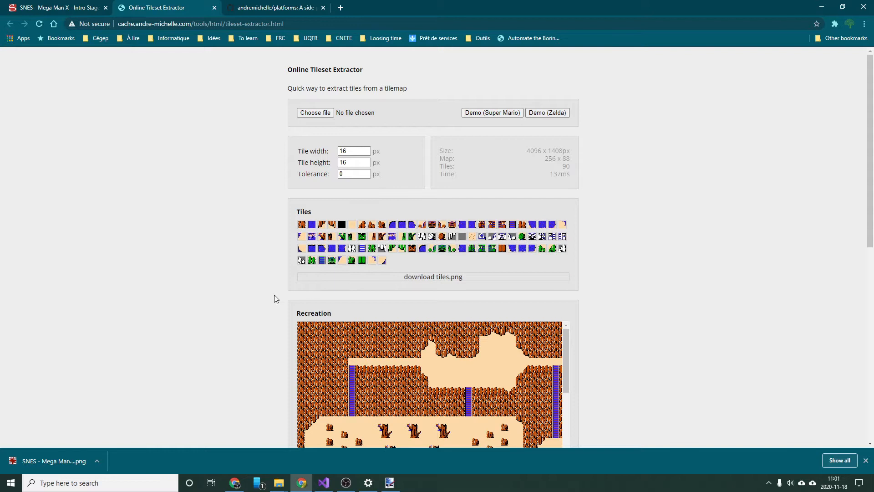
pyautogui.scroll(-7, 260, 283)
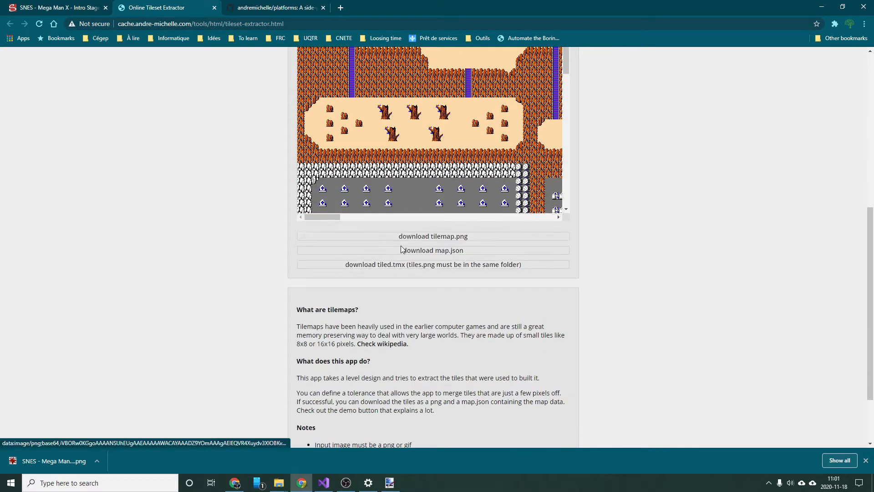
pyautogui.scroll(4, 232, 242)
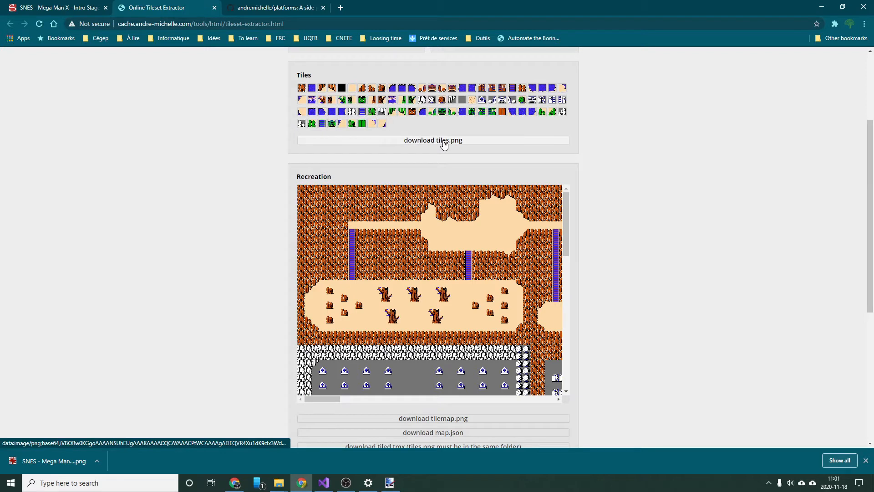
pyautogui.scroll(-2, 323, 334)
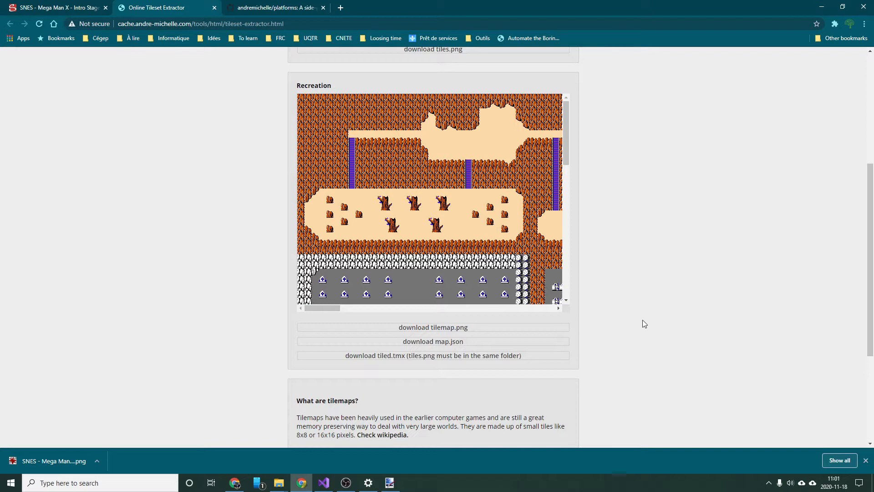
pyautogui.scroll(3, 643, 321)
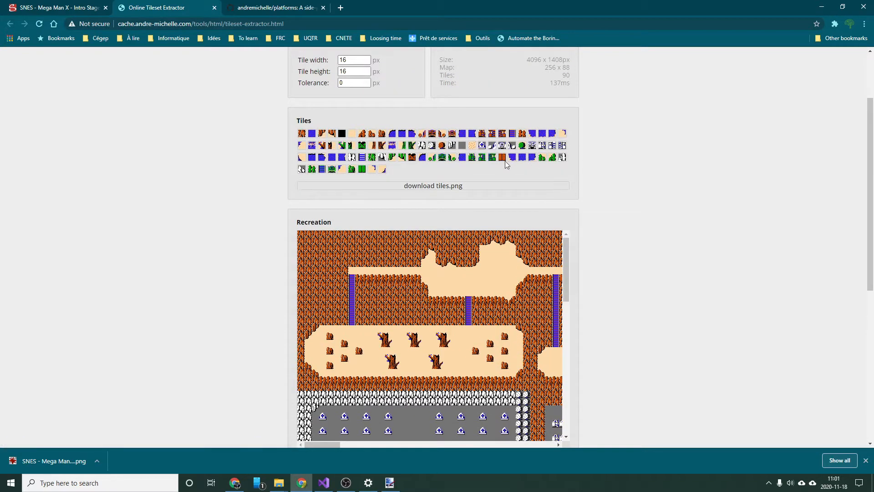
pyautogui.scroll(-3, 594, 285)
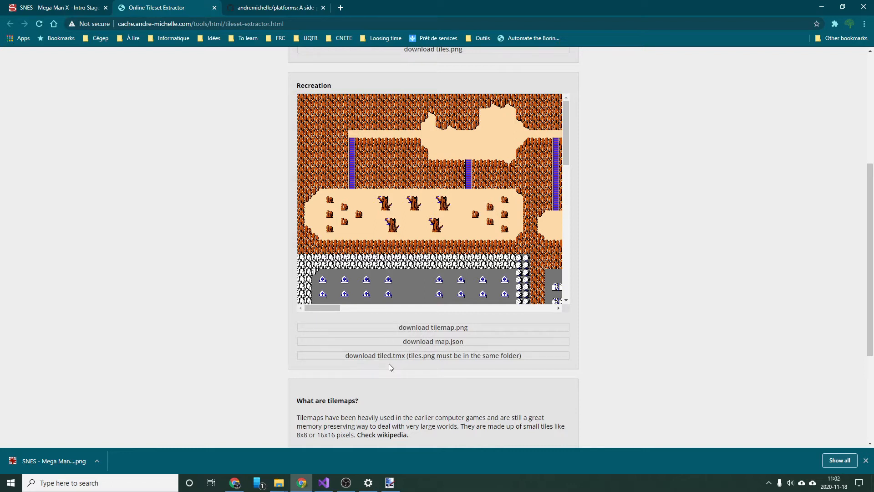
# Search the web for tiled in a new tab, open the Tiled Map Editor website and review its features.
pyautogui.click(341, 7)
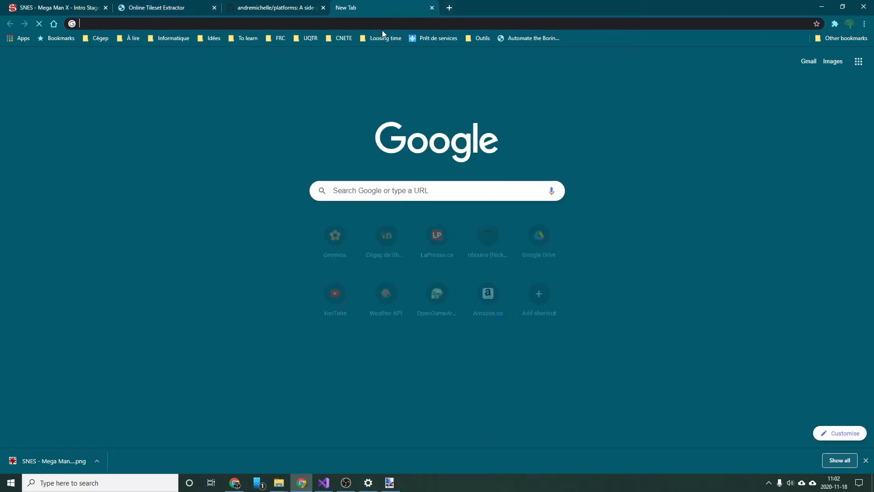
pyautogui.write('tiled')
pyautogui.press('Return')
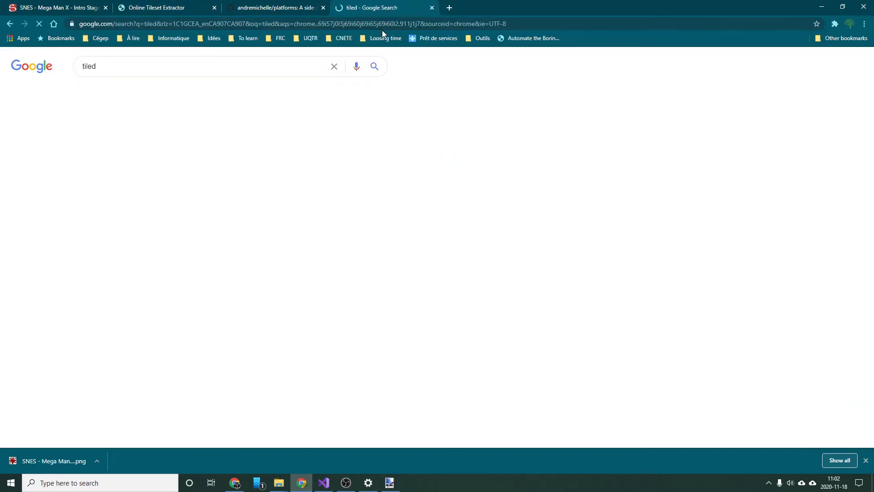
pyautogui.click(185, 143)
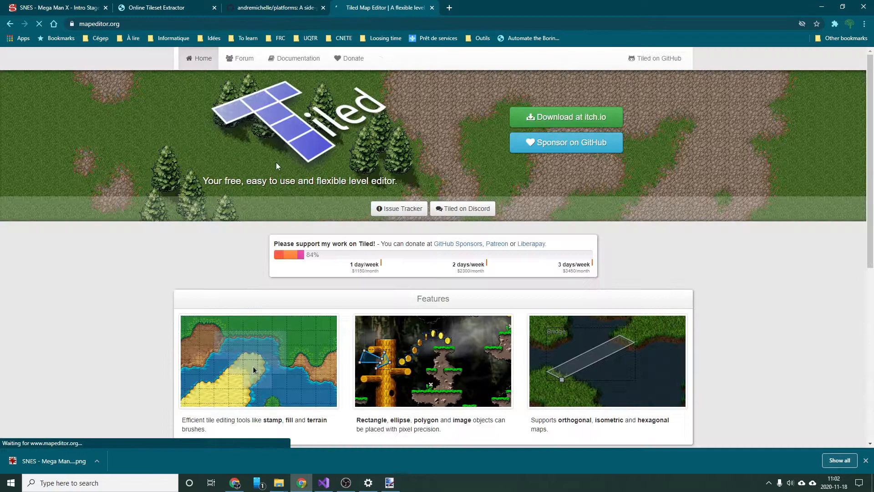
pyautogui.scroll(-7, 415, 311)
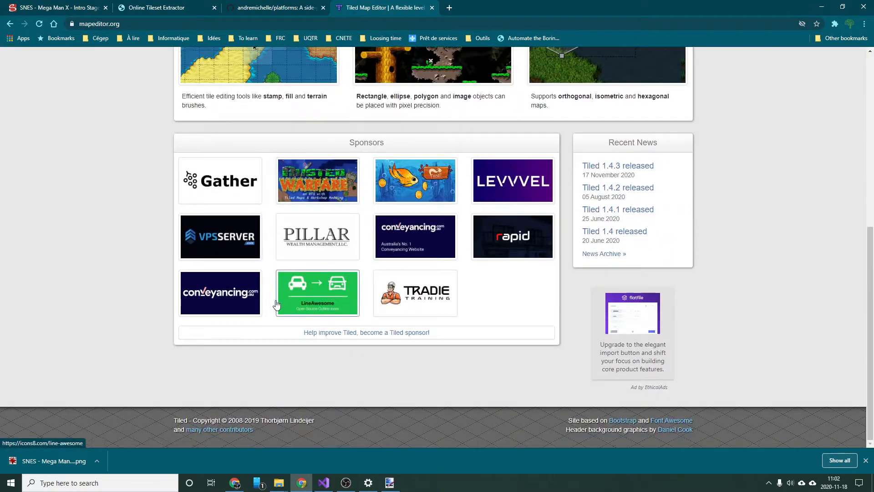
pyautogui.scroll(5, 212, 300)
pyautogui.scroll(-3, 213, 299)
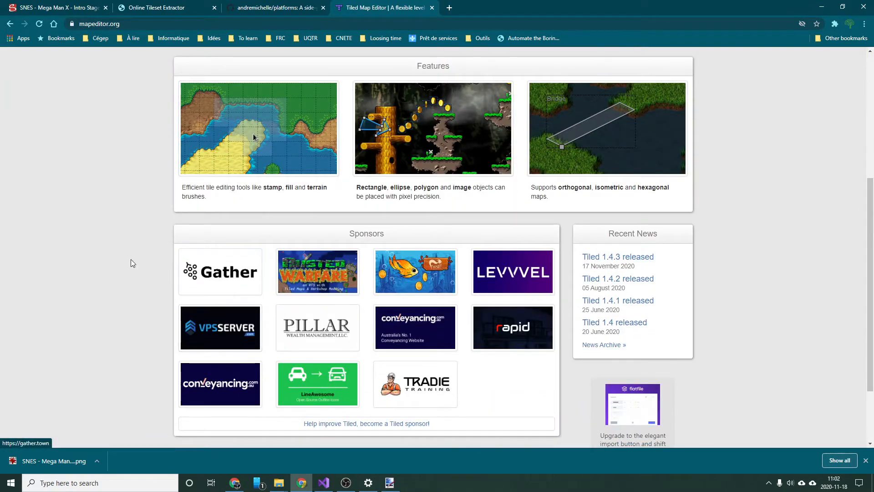
pyautogui.scroll(-2, 137, 258)
pyautogui.scroll(1, 128, 253)
pyautogui.scroll(4, 129, 253)
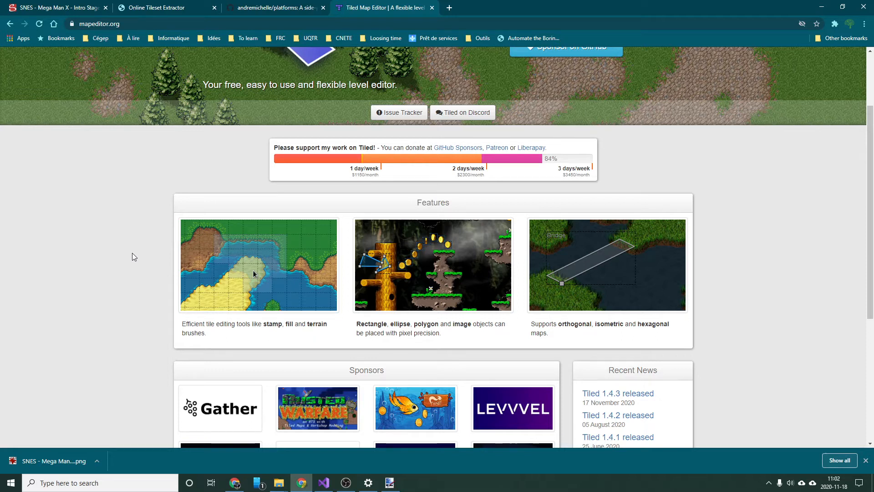
# Revisit the open GitHub and extractor pages and return to the Mega Man X Intro Stage sheet page.
pyautogui.click(261, 5)
pyautogui.click(398, 7)
pyautogui.click(281, 6)
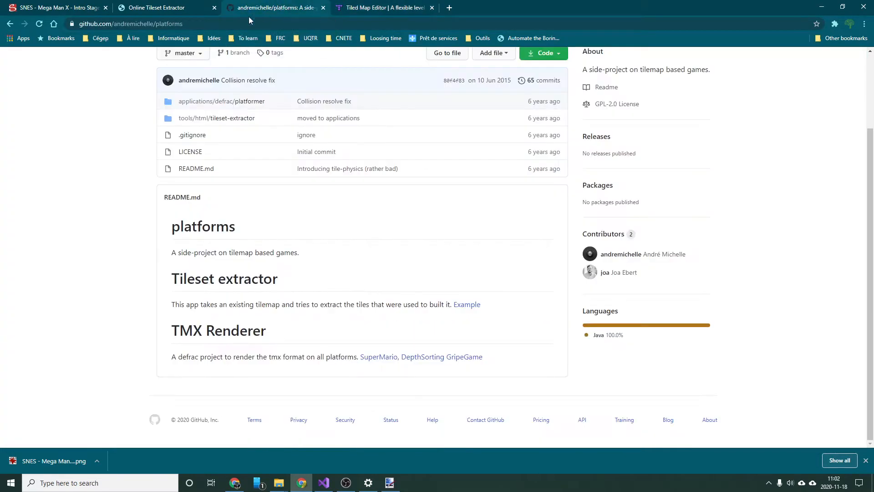
pyautogui.click(157, 6)
pyautogui.click(84, 7)
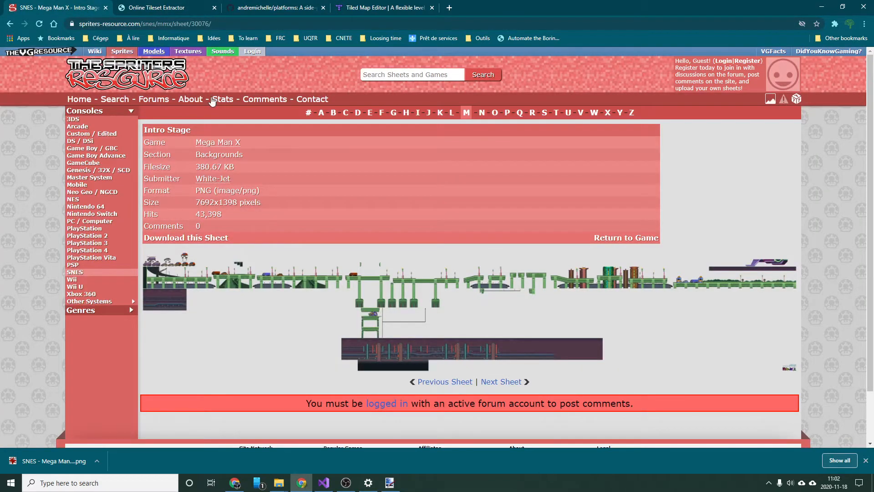
# Switch to paint.net and examine where the main bridge level starts and ends on the Intro Stage sheet.
pyautogui.click(402, 478)
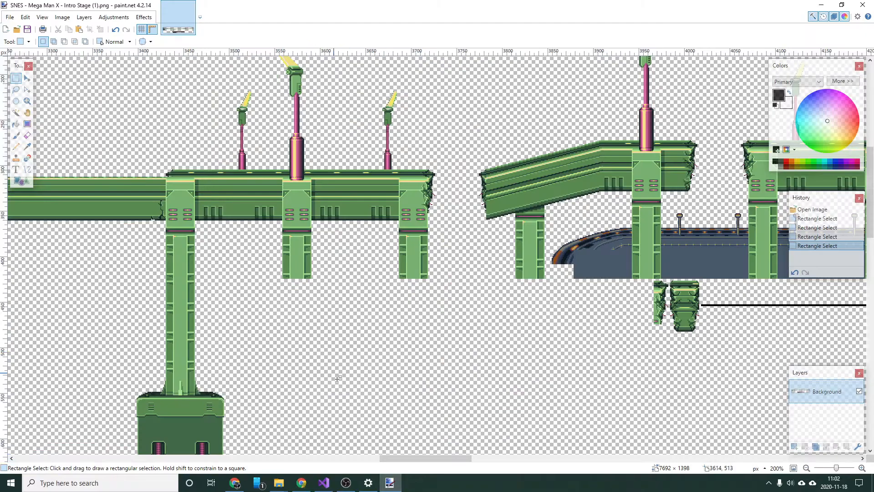
pyautogui.moveTo(430, 459); pyautogui.dragTo(91, 436)
pyautogui.scroll(1, 137, 280)
pyautogui.scroll(3, 146, 287)
pyautogui.scroll(-3, 137, 280)
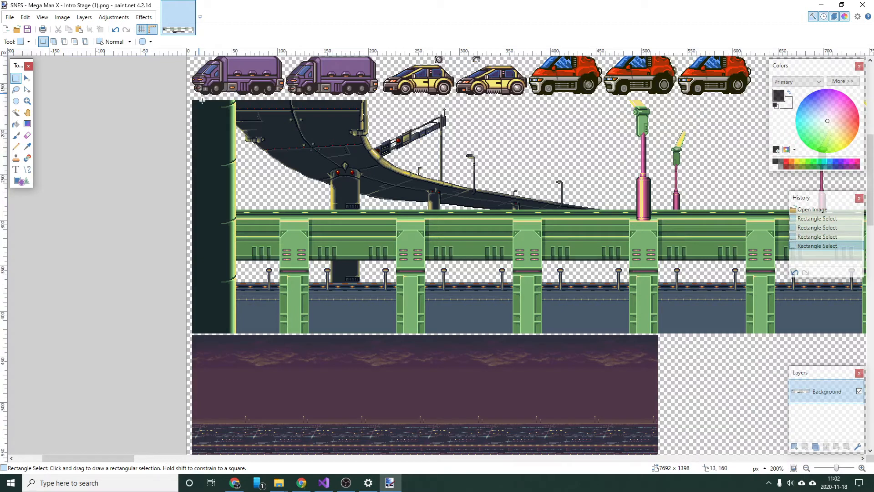
pyautogui.keyDown('ctrl'); pyautogui.scroll(-5, 271, 195); pyautogui.keyUp('ctrl')
pyautogui.keyDown('ctrl'); pyautogui.scroll(-3, 326, 210); pyautogui.keyUp('ctrl')
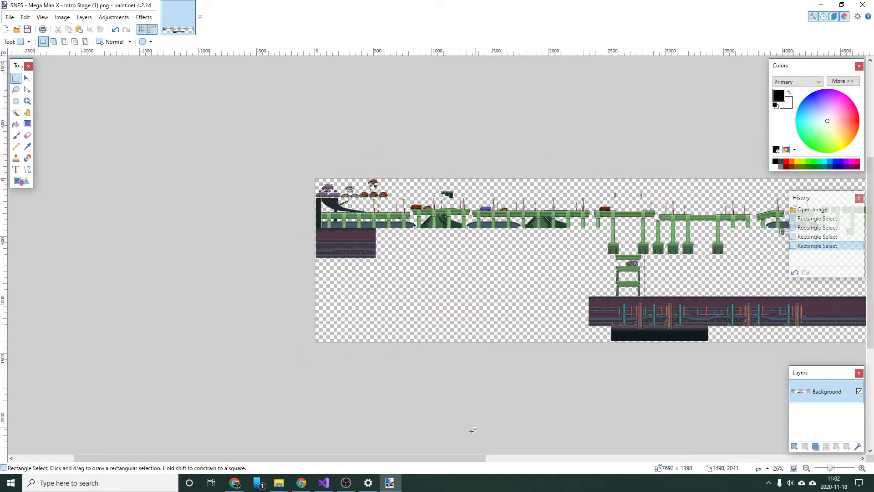
pyautogui.moveTo(459, 458); pyautogui.dragTo(729, 461)
pyautogui.keyDown('ctrl'); pyautogui.scroll(4, 664, 250); pyautogui.keyUp('ctrl')
pyautogui.keyDown('ctrl'); pyautogui.scroll(3, 654, 236); pyautogui.keyUp('ctrl')
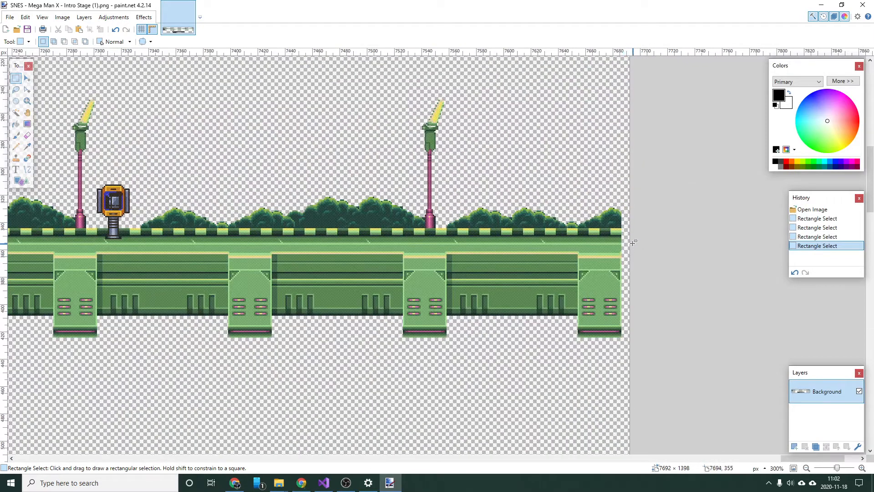
pyautogui.keyDown('ctrl'); pyautogui.scroll(-5, 668, 388); pyautogui.keyUp('ctrl')
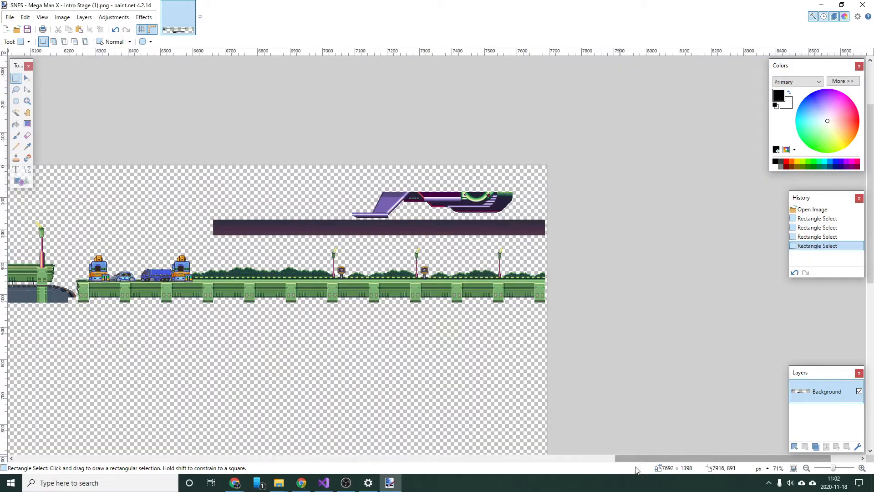
# Measure the bridge level's height with a 2 px wide selection from its upper-left corner at 6, 168 to its lower edge, and deselect it.
pyautogui.moveTo(626, 460); pyautogui.dragTo(104, 405)
pyautogui.keyDown('ctrl'); pyautogui.scroll(3, 146, 259); pyautogui.keyUp('ctrl')
pyautogui.scroll(3, 146, 259)
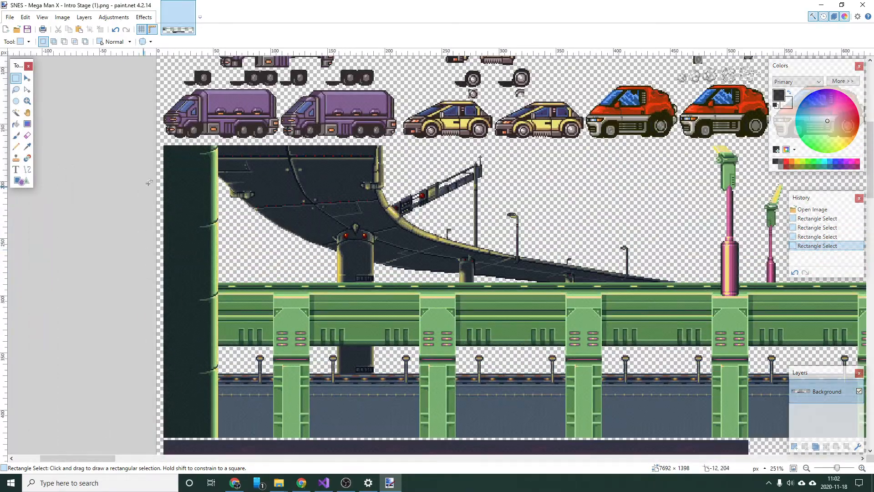
pyautogui.scroll(5, 161, 153)
pyautogui.scroll(3, 162, 153)
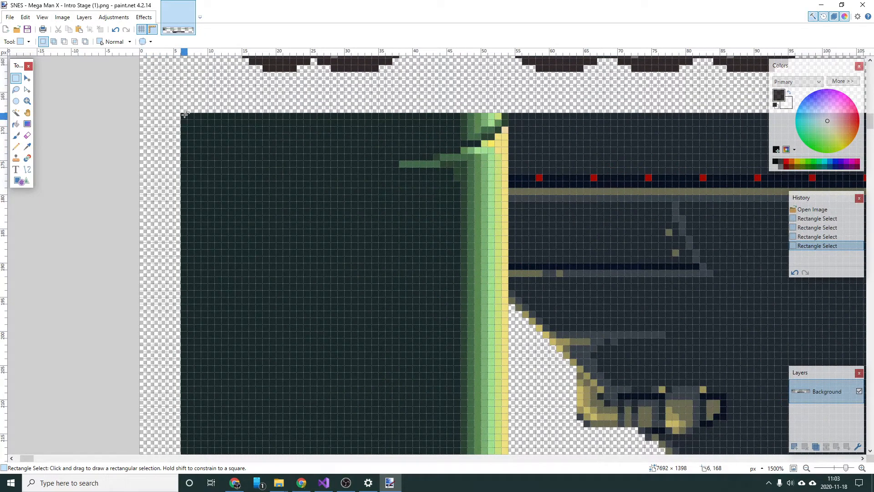
pyautogui.scroll(-6, 199, 120)
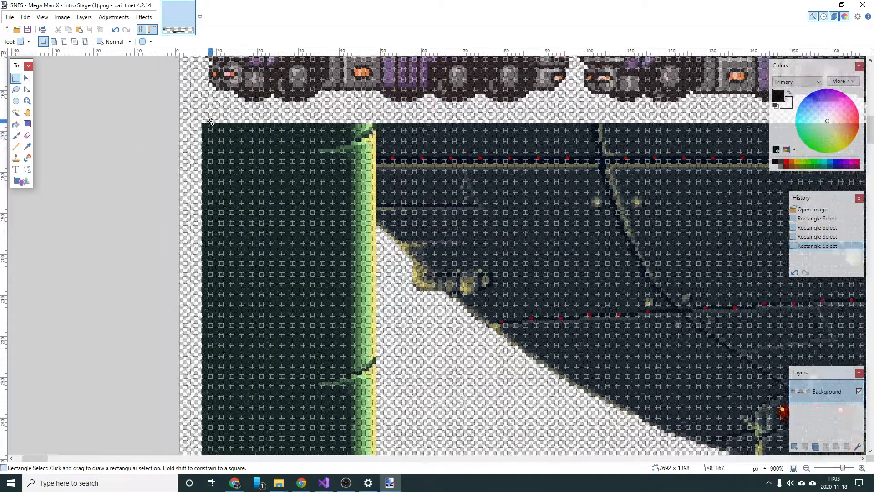
pyautogui.scroll(-1, 209, 137)
pyautogui.scroll(6, 208, 132)
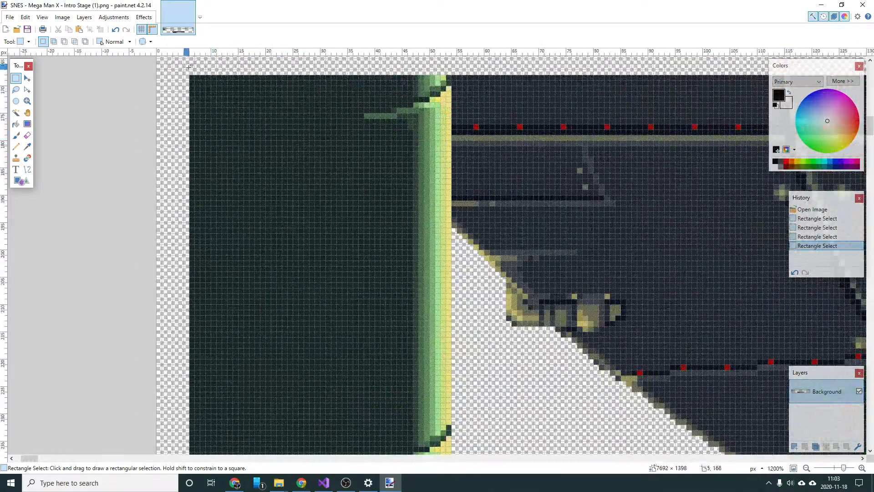
pyautogui.moveTo(190, 76); pyautogui.dragTo(200, 161)
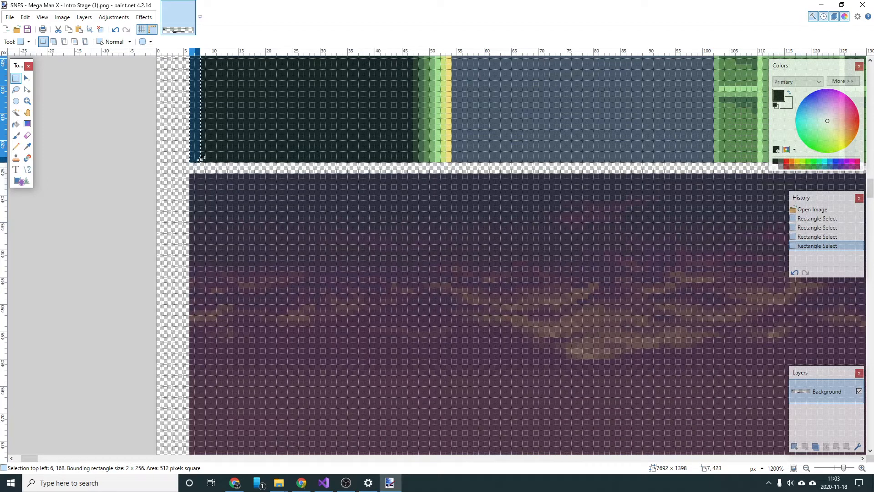
pyautogui.moveTo(201, 160); pyautogui.dragTo(200, 161)
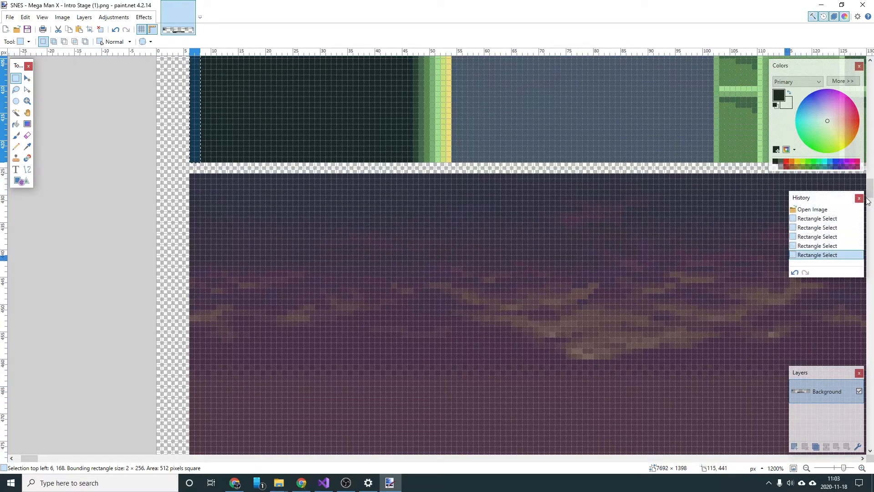
pyautogui.moveTo(871, 195); pyautogui.dragTo(870, 122)
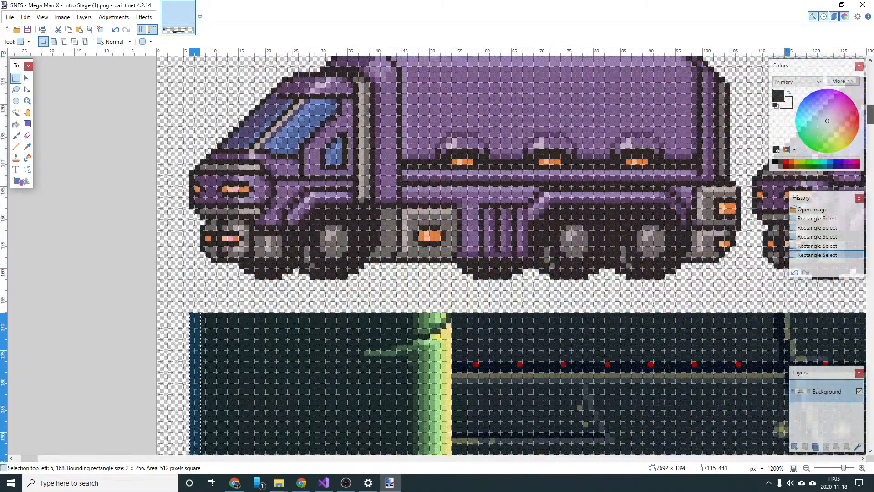
pyautogui.click(194, 318)
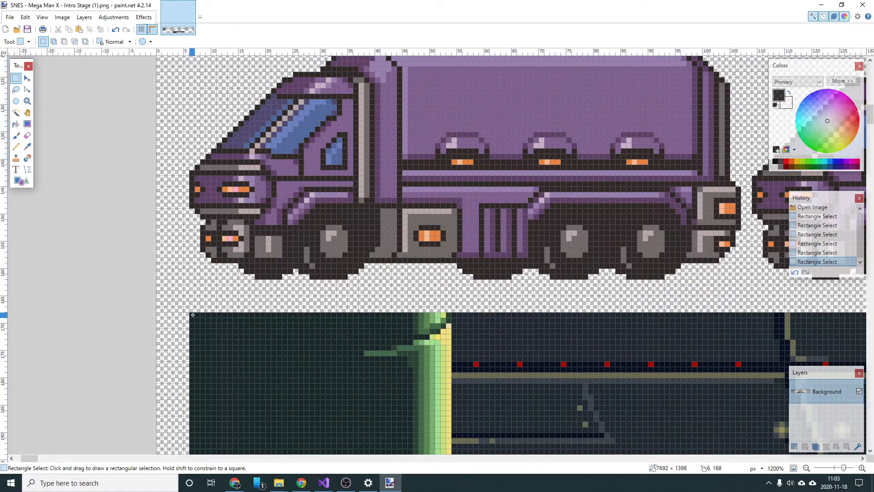
pyautogui.scroll(-3, 268, 319)
pyautogui.keyDown('ctrl'); pyautogui.scroll(-5, 299, 273); pyautogui.keyUp('ctrl')
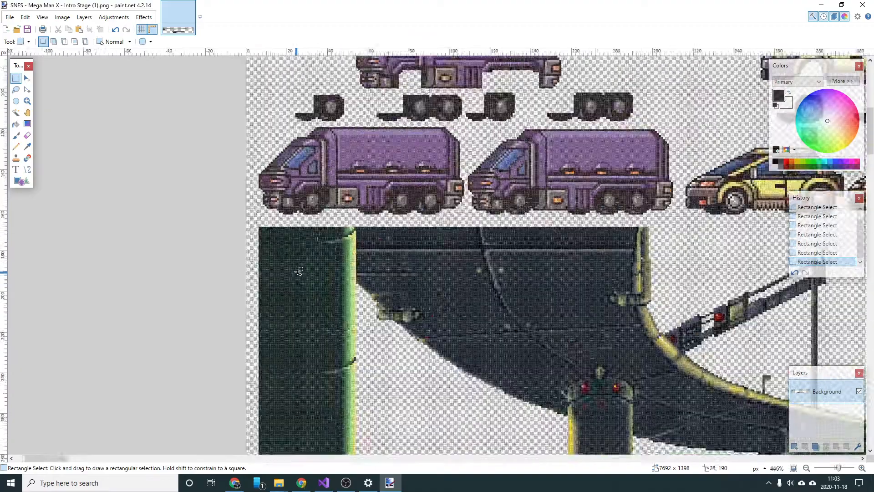
pyautogui.keyDown('ctrl'); pyautogui.scroll(-2, 299, 272); pyautogui.keyUp('ctrl')
pyautogui.keyDown('ctrl'); pyautogui.scroll(5, 300, 278); pyautogui.keyUp('ctrl')
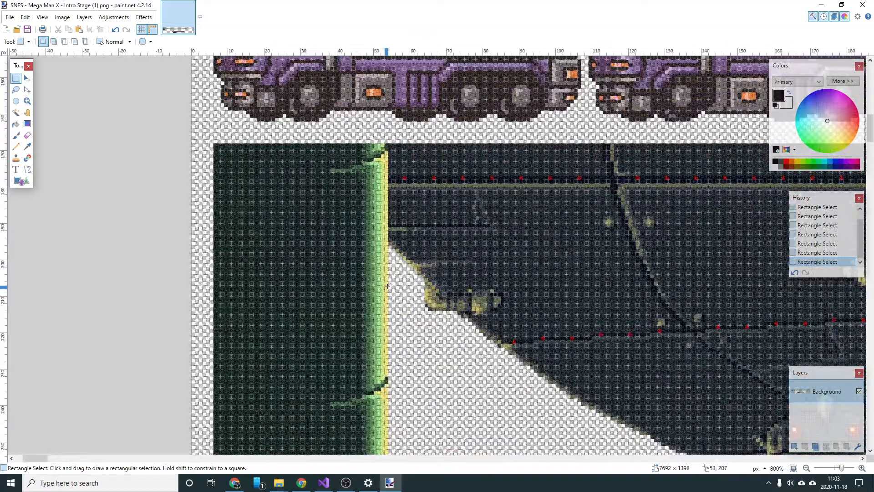
pyautogui.moveTo(388, 286); pyautogui.dragTo(292, 272)
pyautogui.moveTo(161, 155); pyautogui.dragTo(258, 214)
pyautogui.scroll(1, 259, 215)
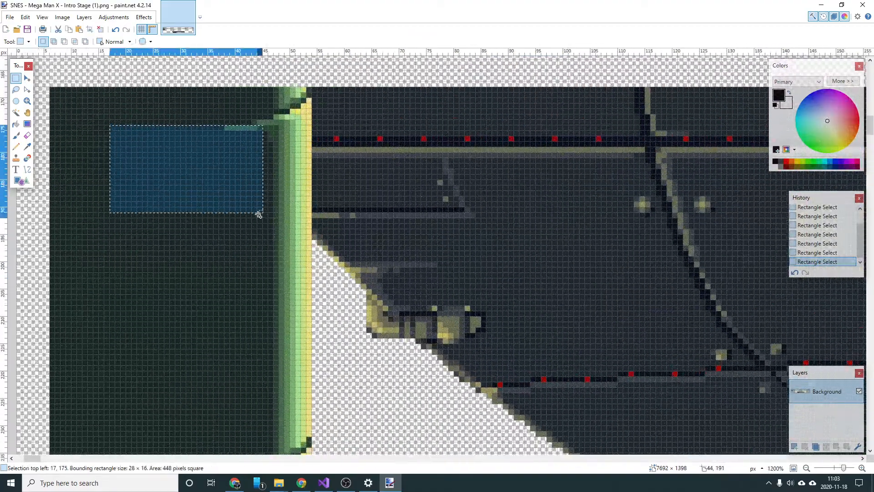
pyautogui.keyDown('ctrl'); pyautogui.scroll(-1, 258, 214); pyautogui.keyUp('ctrl')
pyautogui.moveTo(232, 266); pyautogui.dragTo(234, 272)
pyautogui.keyDown('ctrl'); pyautogui.scroll(-5, 130, 157); pyautogui.keyUp('ctrl')
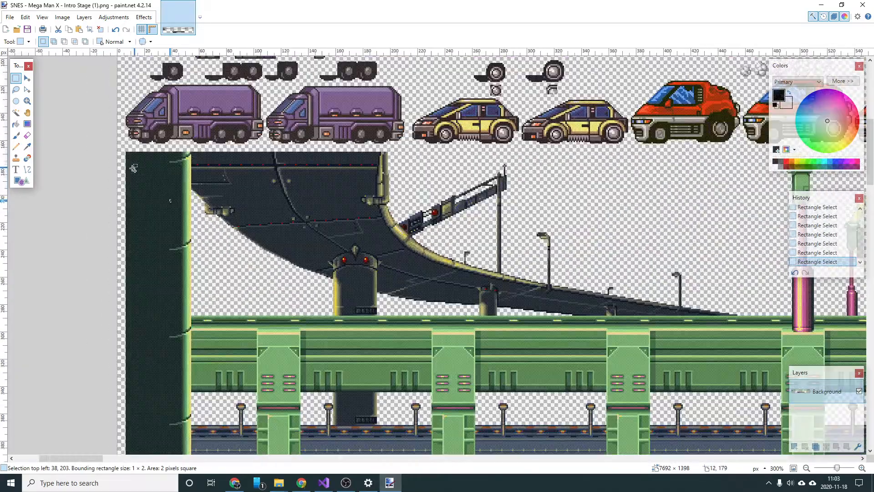
pyautogui.scroll(8, 135, 167)
pyautogui.moveTo(117, 87); pyautogui.dragTo(260, 199)
pyautogui.scroll(-2, 268, 220)
pyautogui.moveTo(298, 250); pyautogui.dragTo(444, 353)
# Select the whole bridge level, 7680 × 256 px from its upper-left corner at 6, 168, and clear the Colors window from its far end.
pyautogui.click(172, 137)
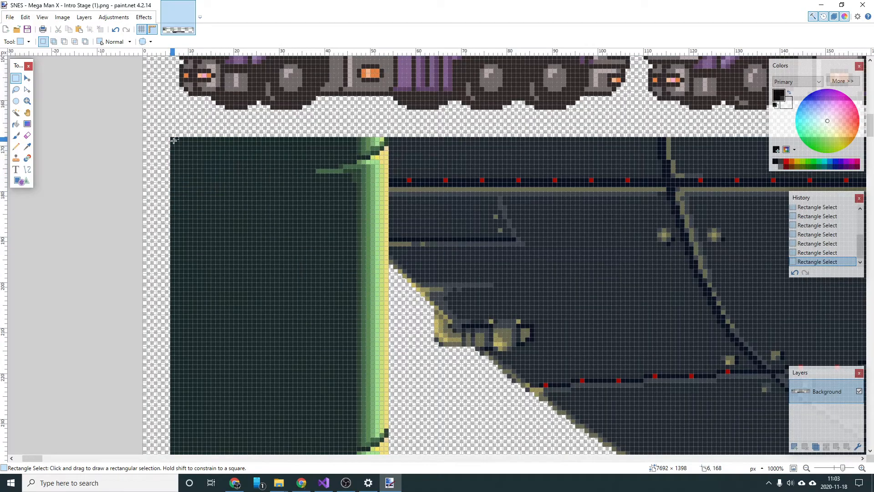
pyautogui.scroll(-5, 174, 139)
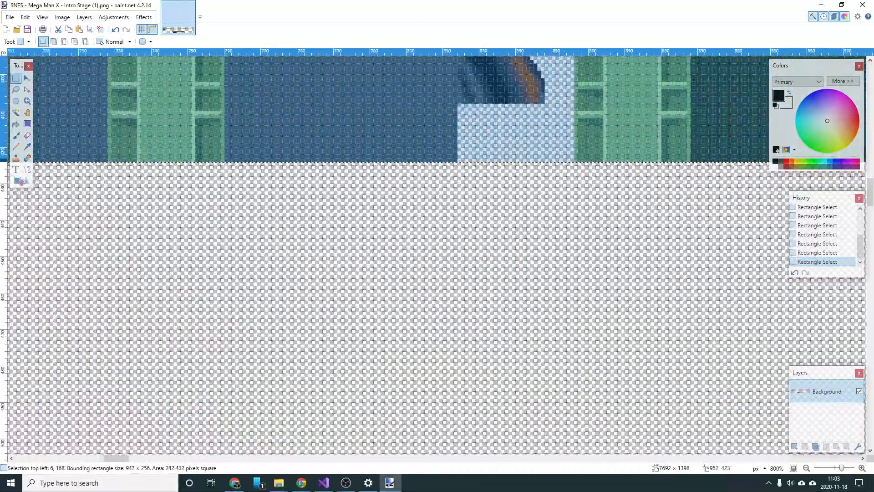
pyautogui.moveTo(872, 162); pyautogui.dragTo(872, 161)
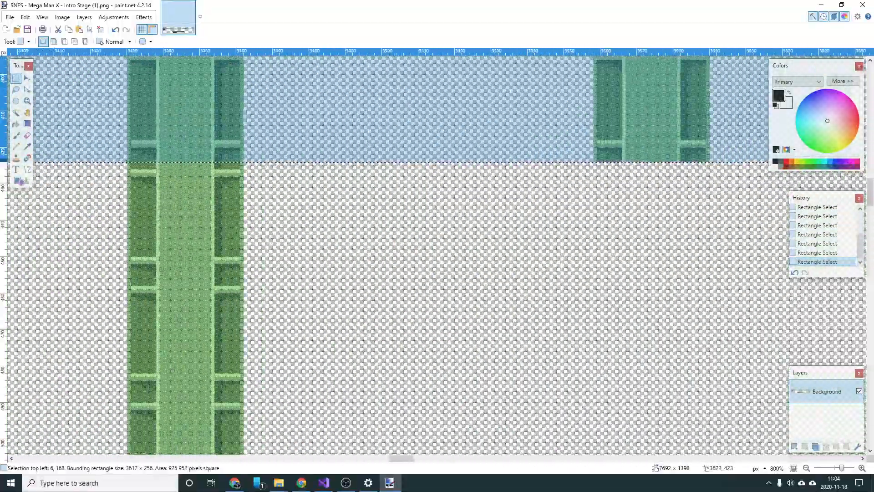
pyautogui.moveTo(871, 161); pyautogui.dragTo(872, 162)
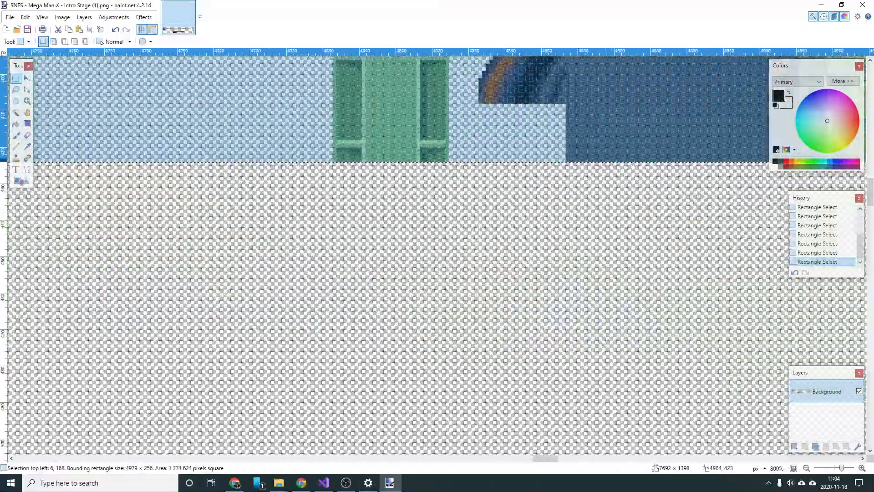
pyautogui.moveTo(872, 161); pyautogui.dragTo(872, 162)
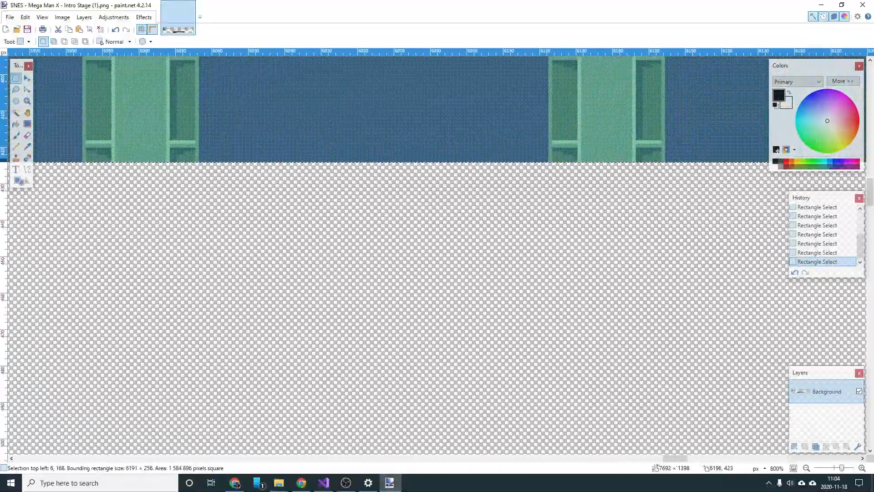
pyautogui.moveTo(872, 161); pyautogui.dragTo(872, 161)
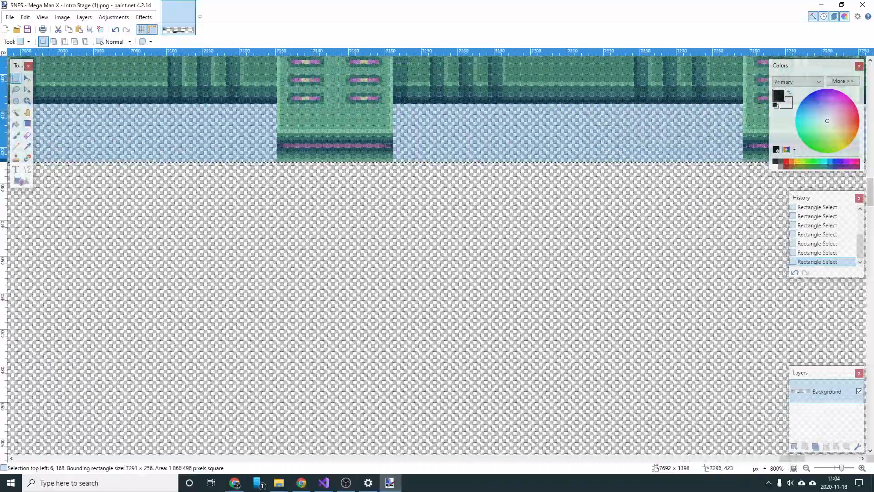
pyautogui.moveTo(872, 162); pyautogui.dragTo(824, 161)
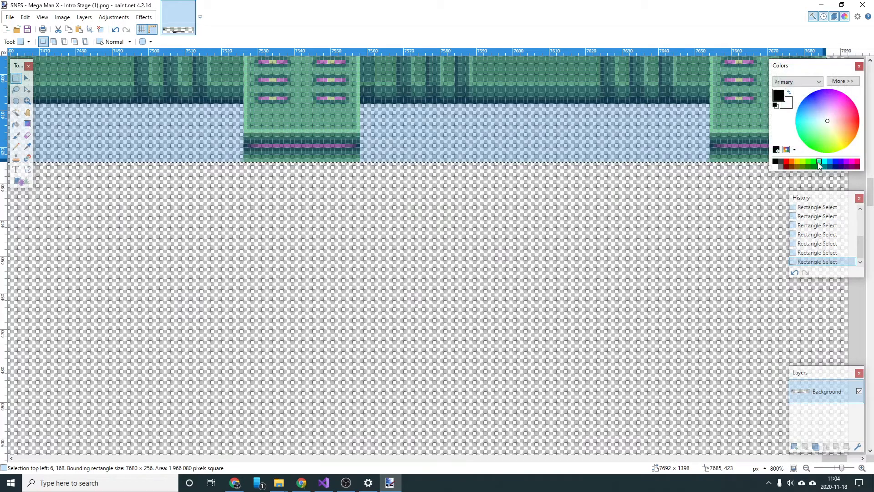
pyautogui.moveTo(819, 71); pyautogui.dragTo(739, 235)
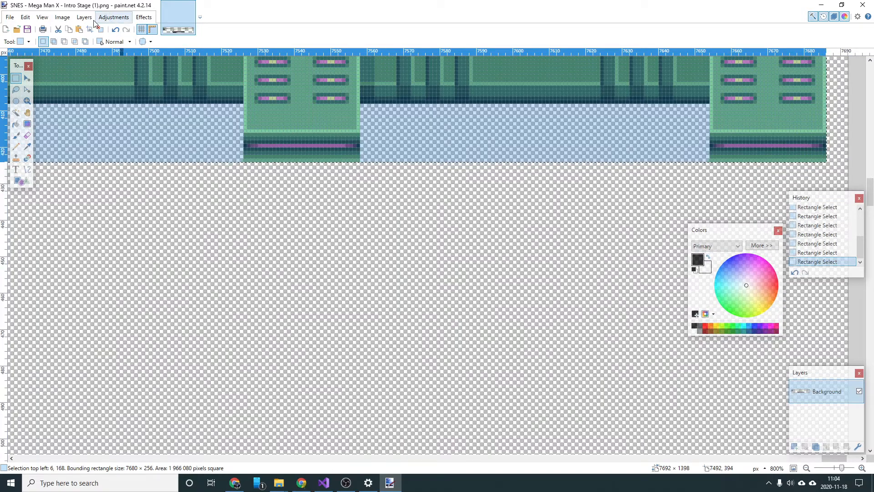
# Crop the image to the selected bridge level and check the resulting strip along its full length.
pyautogui.click(63, 18)
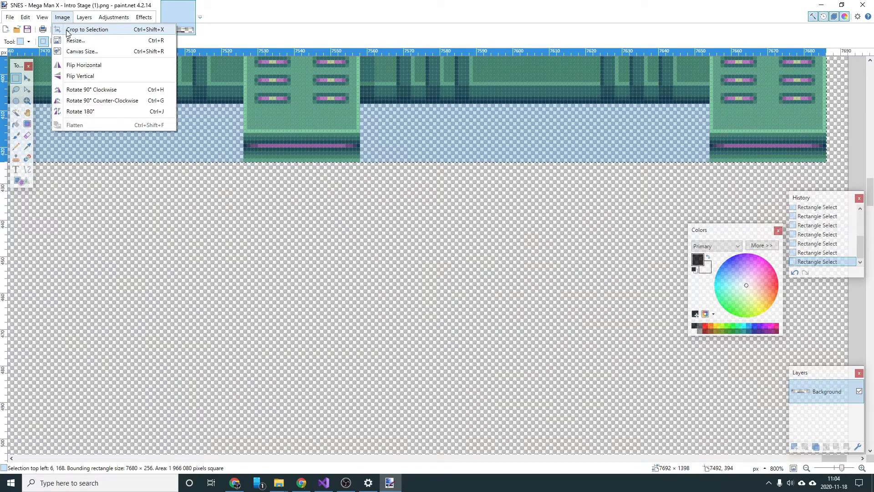
pyautogui.click(68, 30)
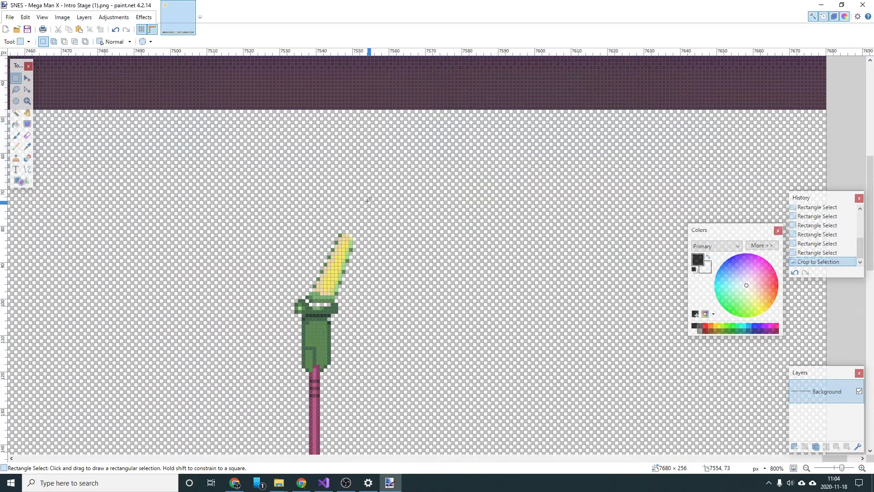
pyautogui.keyDown('ctrl'); pyautogui.scroll(-8, 262, 242); pyautogui.keyUp('ctrl')
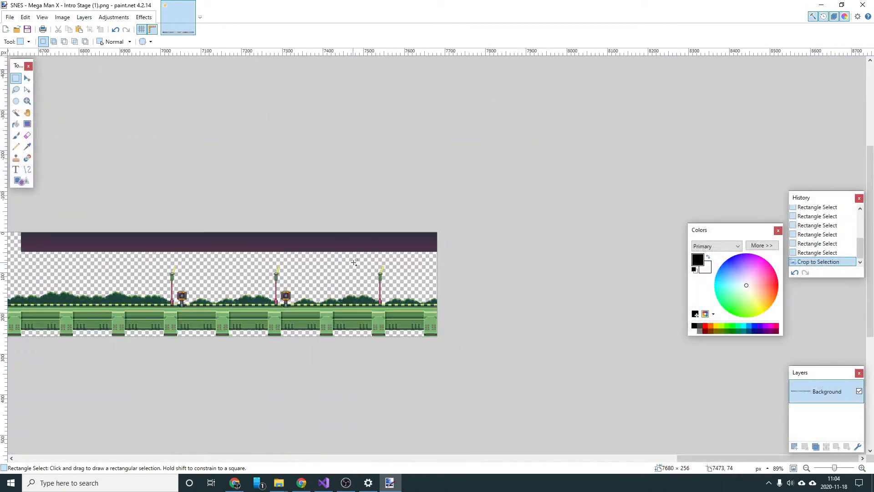
pyautogui.keyDown('ctrl'); pyautogui.scroll(-5, 507, 307); pyautogui.keyUp('ctrl')
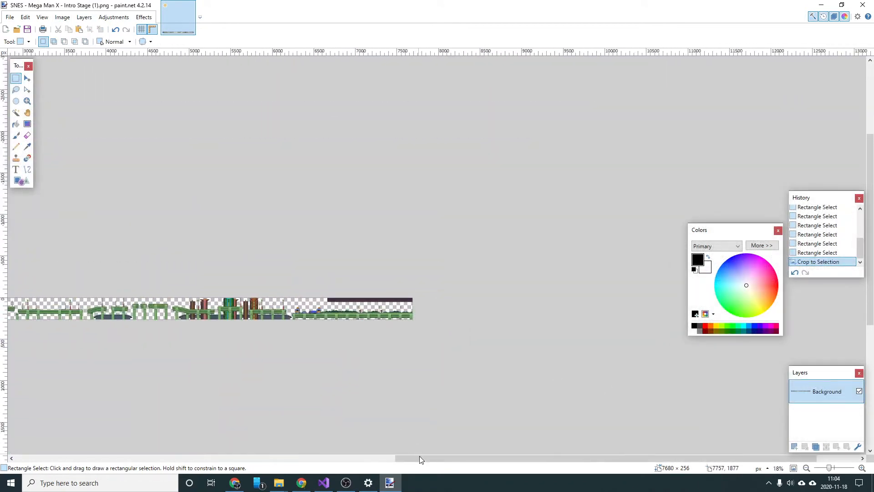
pyautogui.moveTo(302, 450); pyautogui.dragTo(254, 448)
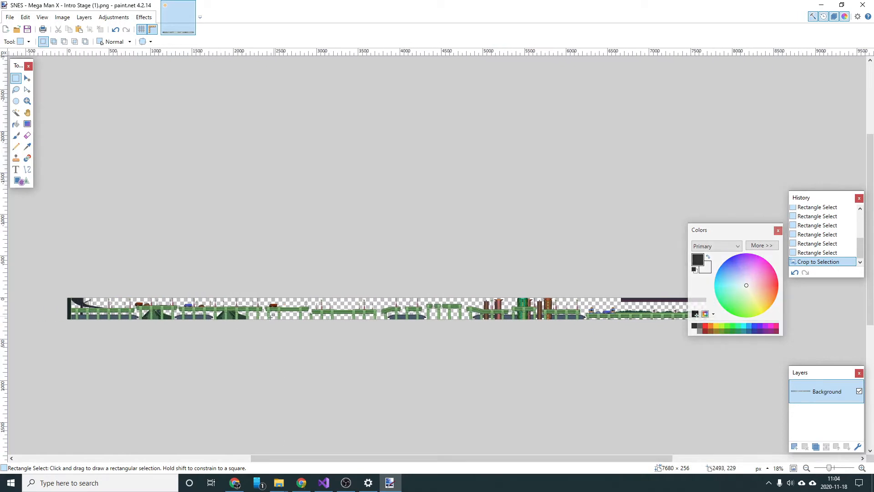
pyautogui.keyDown('ctrl'); pyautogui.scroll(4, 336, 312); pyautogui.keyUp('ctrl')
pyautogui.keyDown('ctrl'); pyautogui.scroll(-4, 255, 301); pyautogui.keyUp('ctrl')
pyautogui.keyDown('ctrl'); pyautogui.scroll(1, 59, 305); pyautogui.keyUp('ctrl')
pyautogui.keyDown('ctrl'); pyautogui.scroll(-1, 60, 305); pyautogui.keyUp('ctrl')
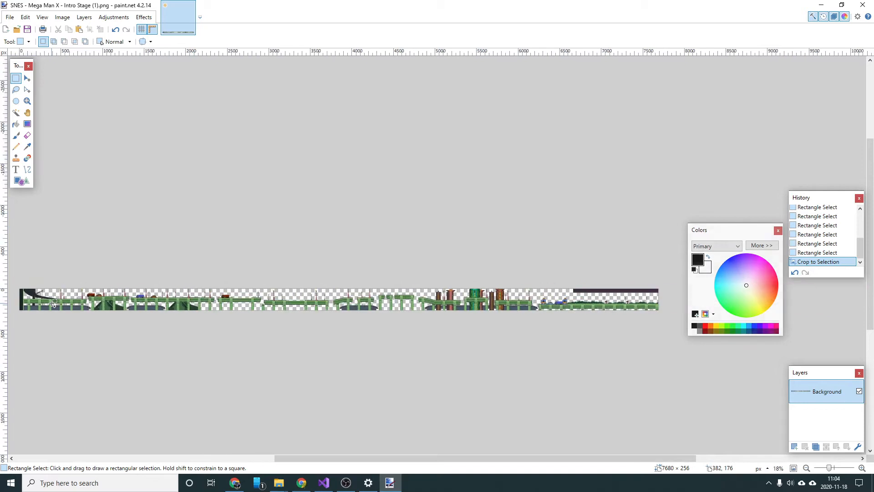
pyautogui.click(10, 18)
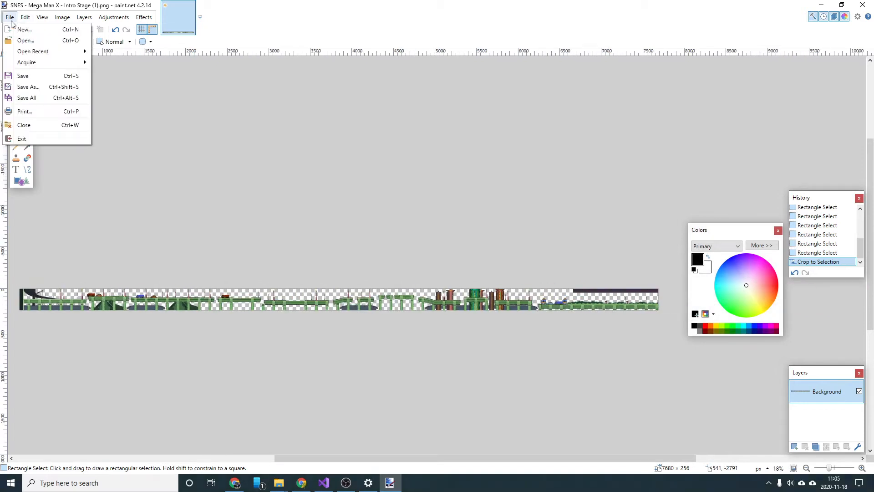
pyautogui.click(54, 79)
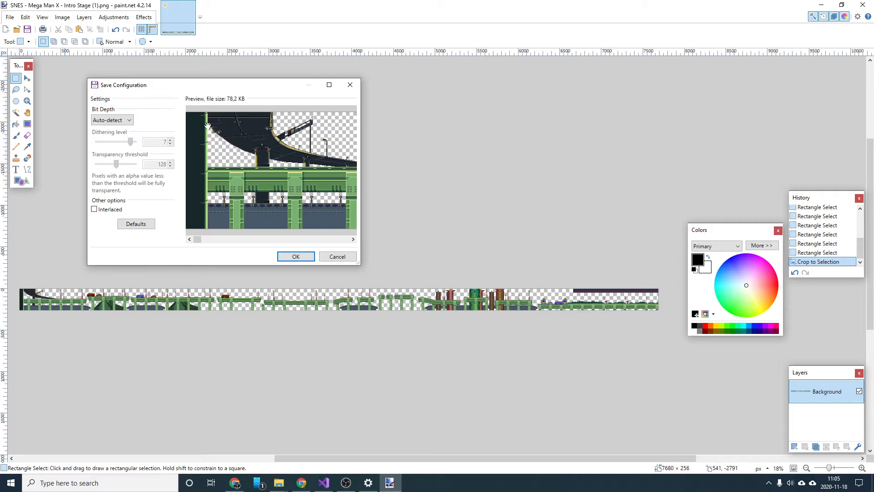
pyautogui.click(294, 256)
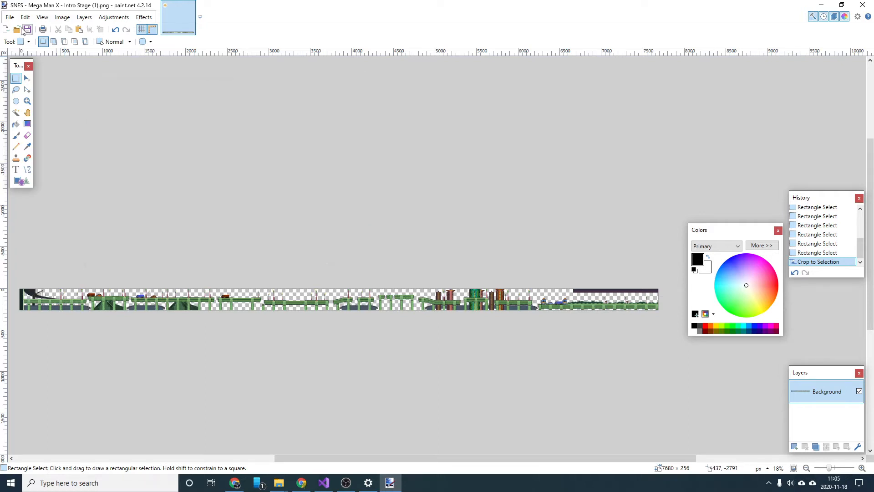
# Save the cropped image in Downloads as a new PNG named SNES - Mega Man X - Intro Stage - Level, with auto-detected bit depth.
pyautogui.click(10, 17)
pyautogui.click(41, 89)
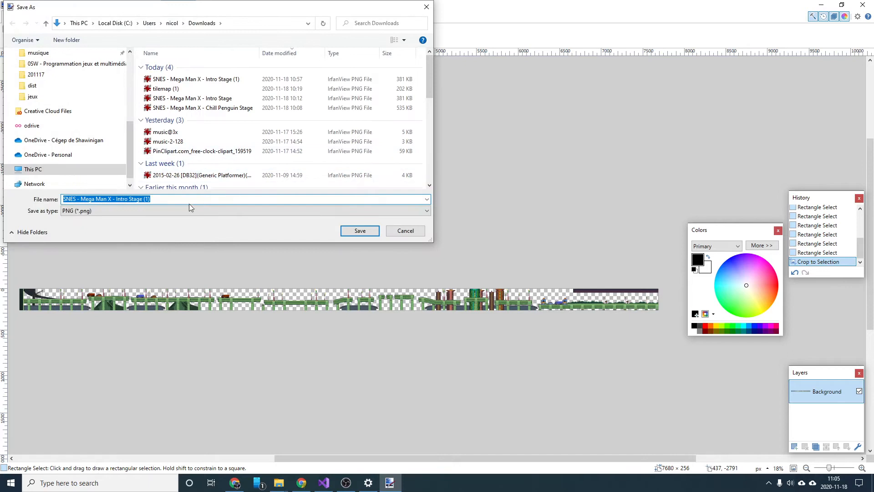
pyautogui.click(144, 199)
pyautogui.moveTo(143, 198); pyautogui.dragTo(152, 199)
pyautogui.write('- Level')
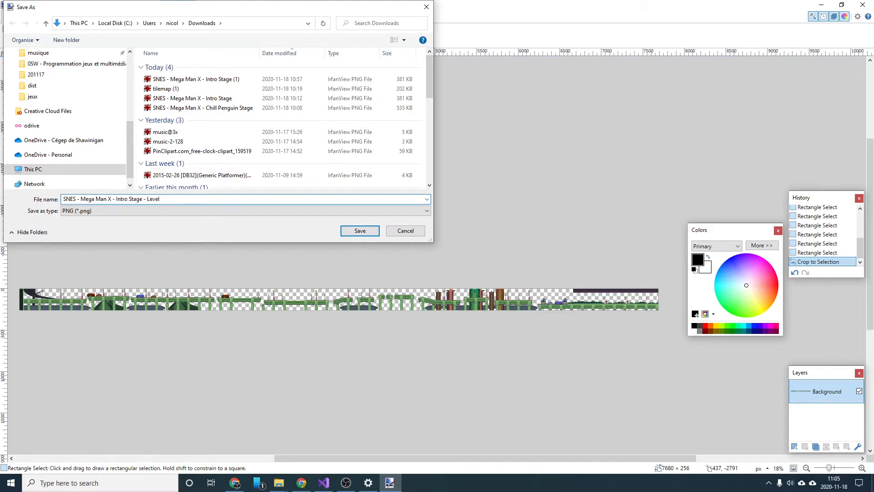
pyautogui.press('Return')
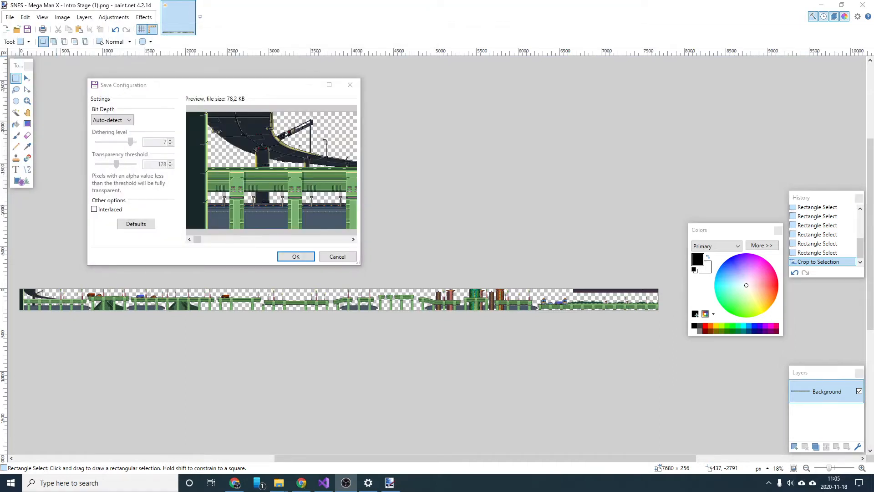
pyautogui.click(296, 257)
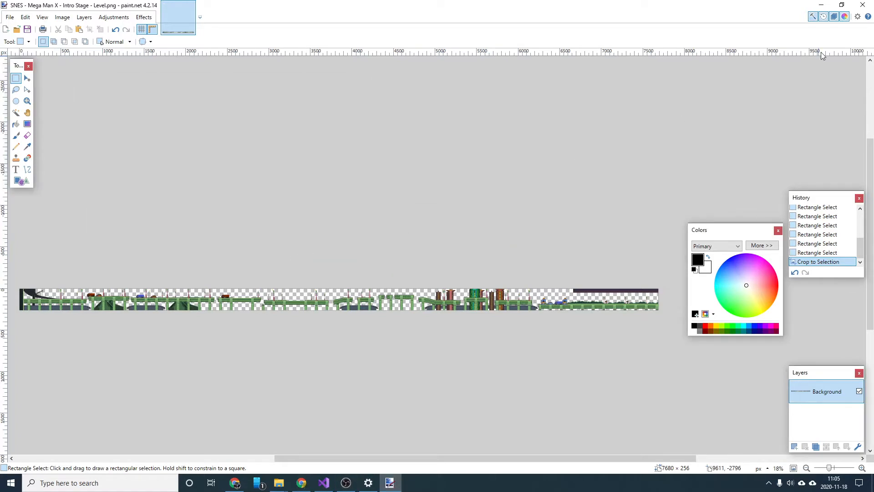
# Minimize paint.net and go to the file chooser of the Online Tileset Extractor page in the browser.
pyautogui.click(822, 5)
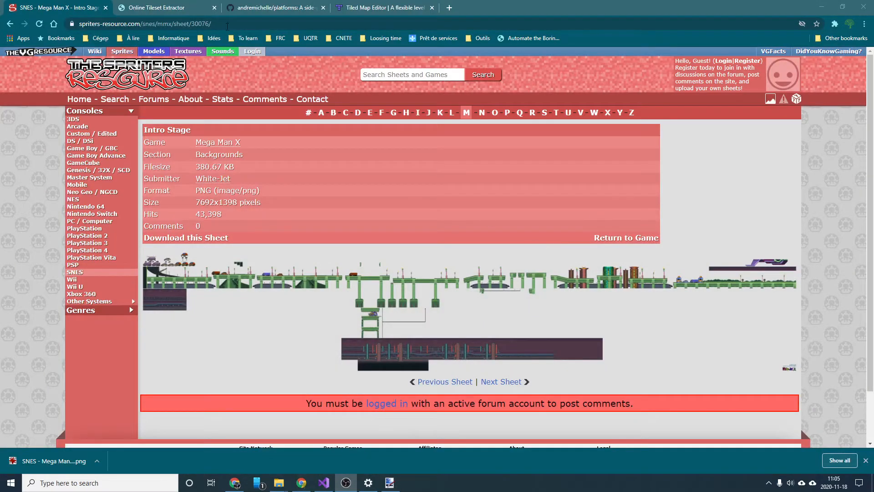
pyautogui.click(159, 12)
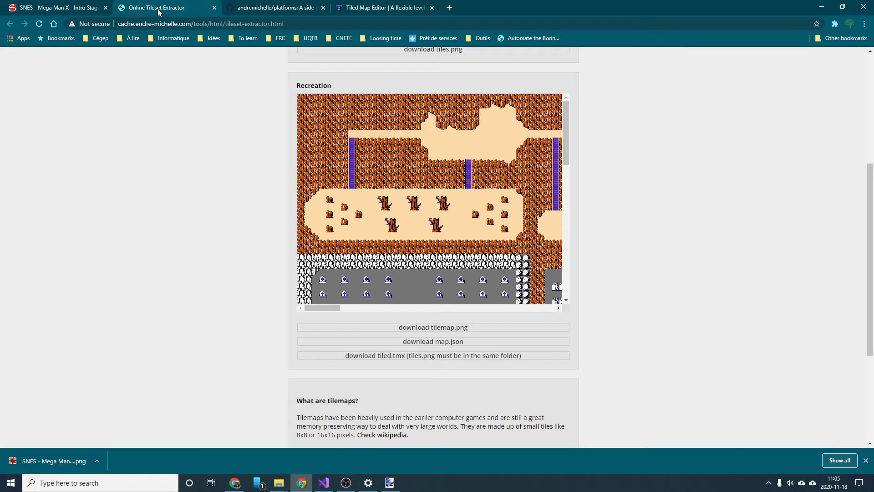
pyautogui.scroll(5, 234, 212)
pyautogui.moveTo(136, 24); pyautogui.dragTo(327, 21)
pyautogui.click(223, 179)
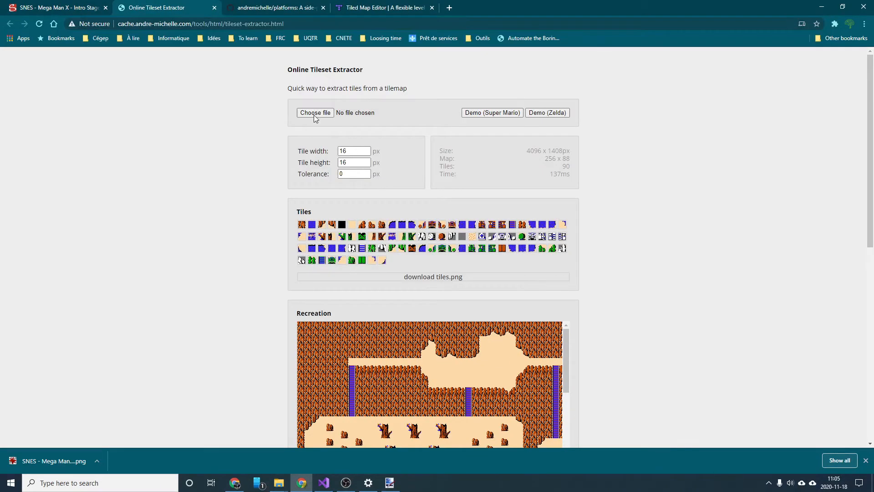
# Load SNES - Mega Man X - Intro Stage - Level.png from the Downloads folder into the tileset extractor.
pyautogui.click(332, 114)
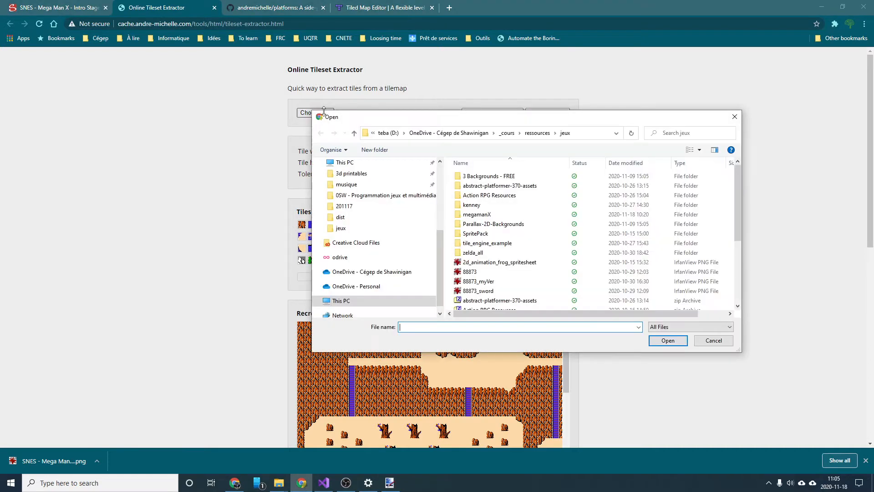
pyautogui.click(438, 181)
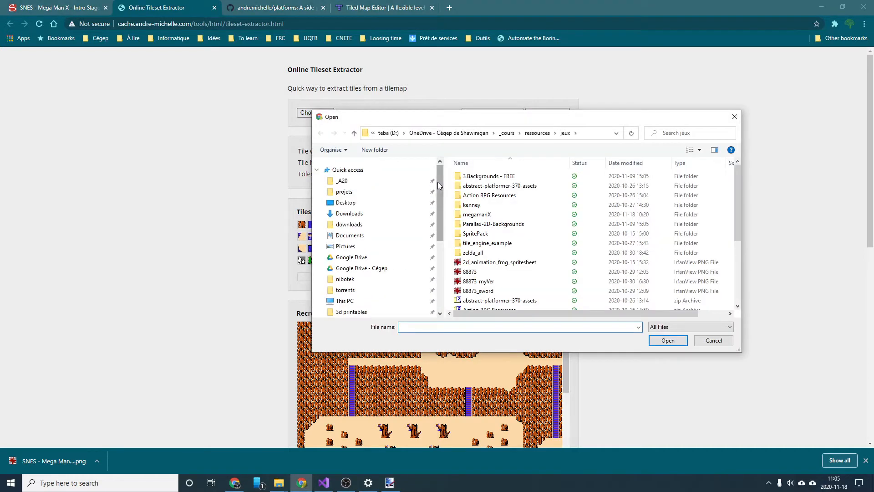
pyautogui.click(402, 216)
pyautogui.doubleClick(494, 190)
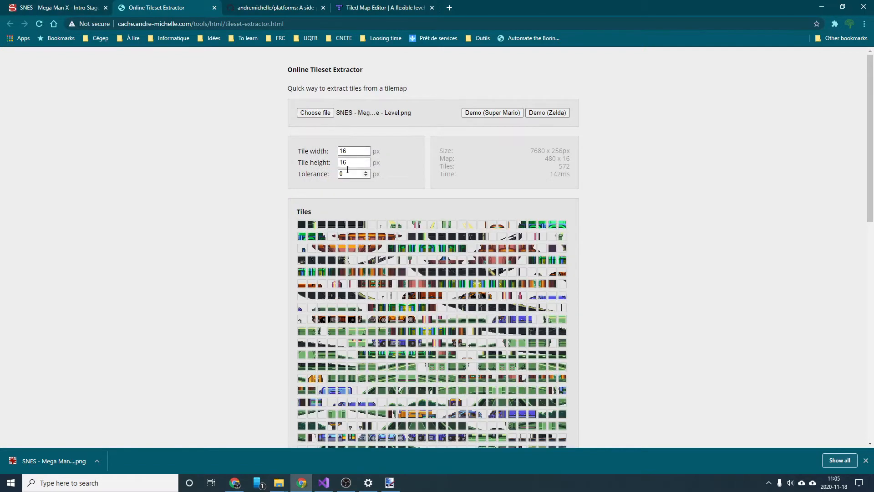
# Review the extracted 16 × 16 px tiles and the level recreation, and download tiles.png.
pyautogui.scroll(-6, 494, 280)
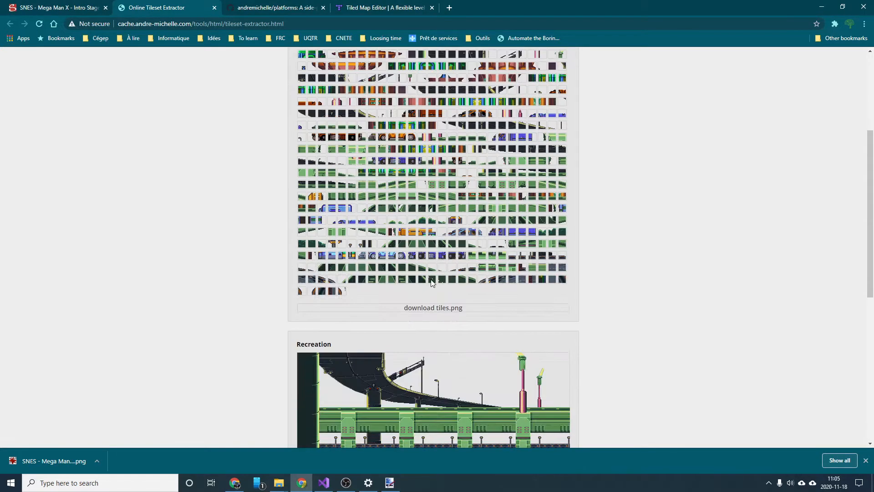
pyautogui.scroll(4, 347, 161)
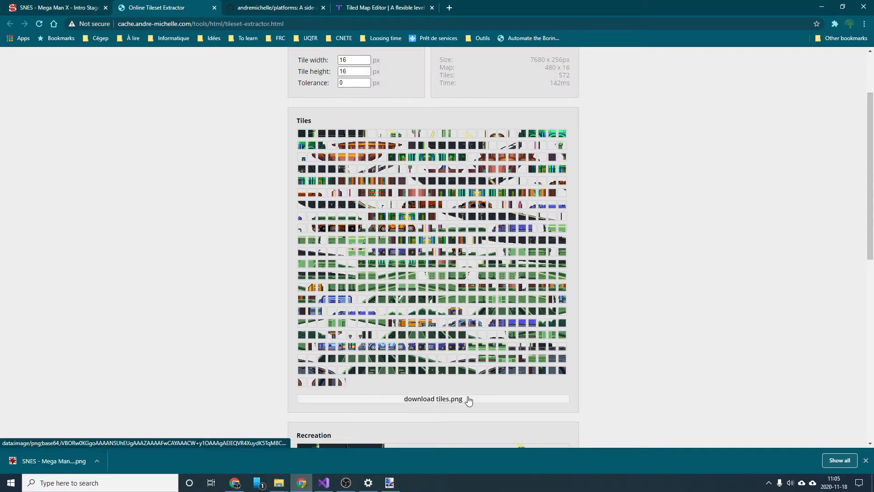
pyautogui.scroll(-5, 469, 400)
pyautogui.scroll(2, 492, 244)
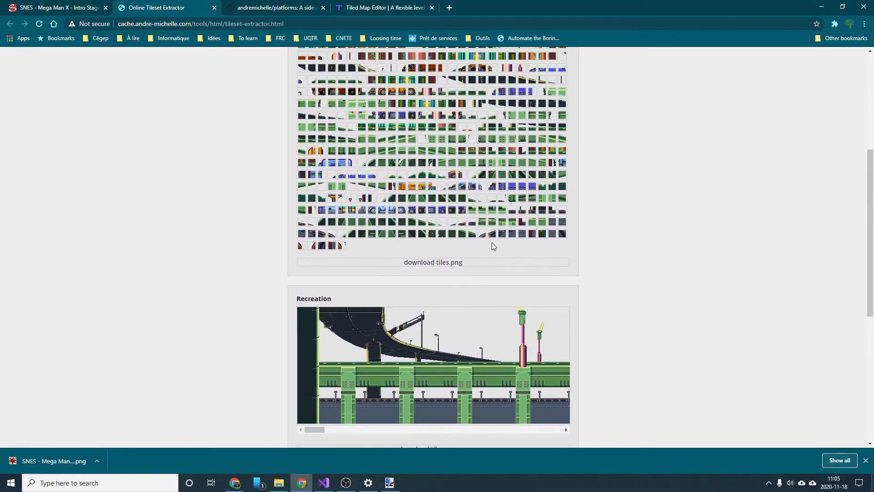
pyautogui.click(478, 263)
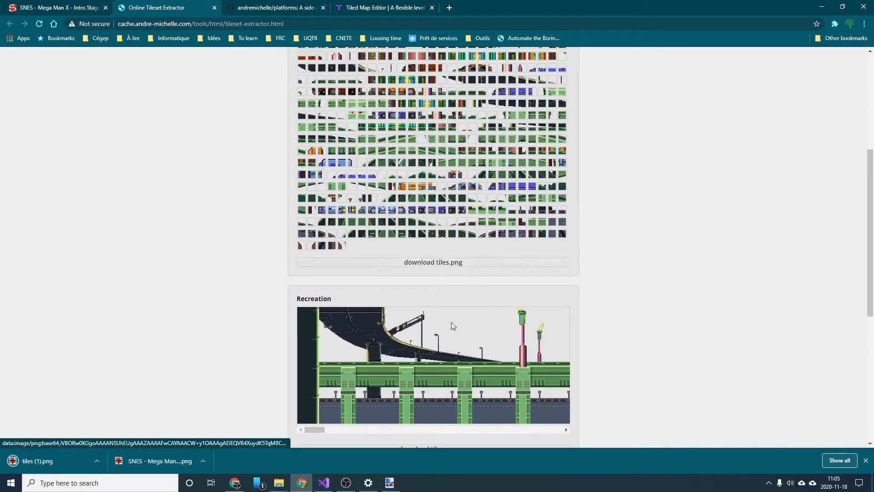
# Download the recreated level's map.json, tiled.tmx and tilemap.png files.
pyautogui.scroll(-4, 451, 324)
pyautogui.scroll(-2, 433, 327)
pyautogui.scroll(2, 434, 291)
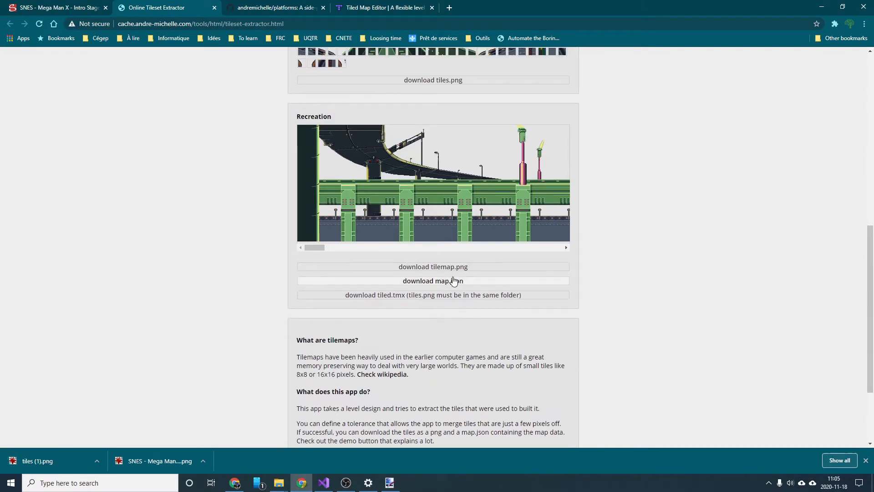
pyautogui.click(455, 281)
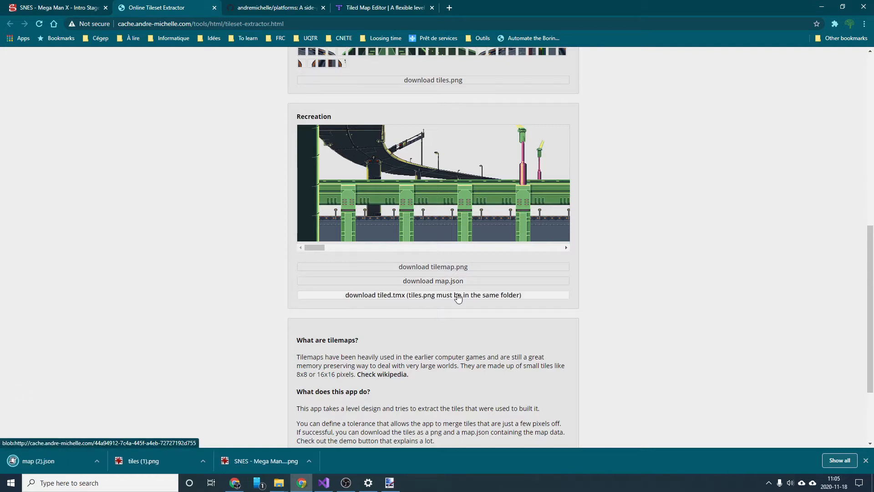
pyautogui.click(458, 297)
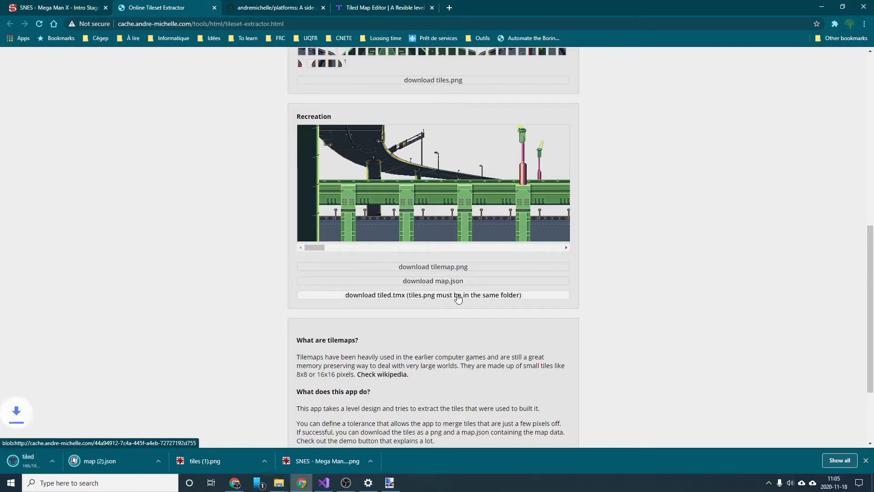
pyautogui.click(471, 271)
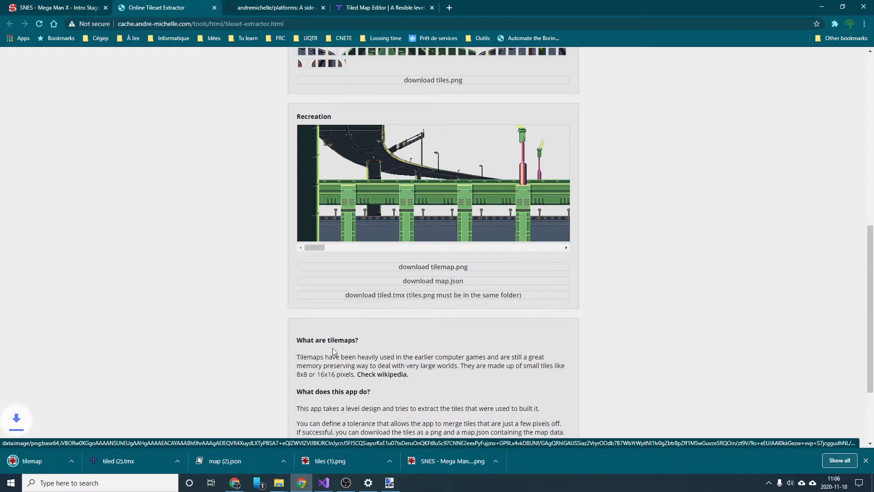
# Open the downloaded tilemap.png to check the recreated level, and close the image.
pyautogui.click(42, 461)
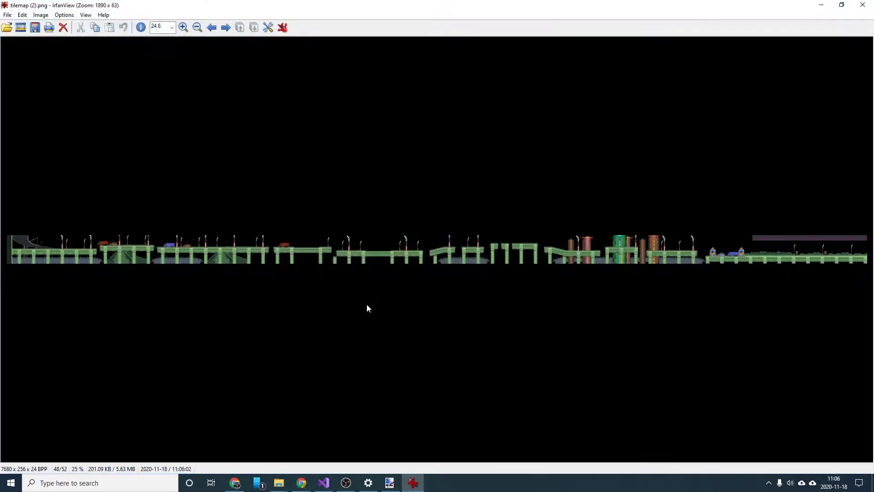
pyautogui.click(863, 5)
pyautogui.scroll(-2, 212, 309)
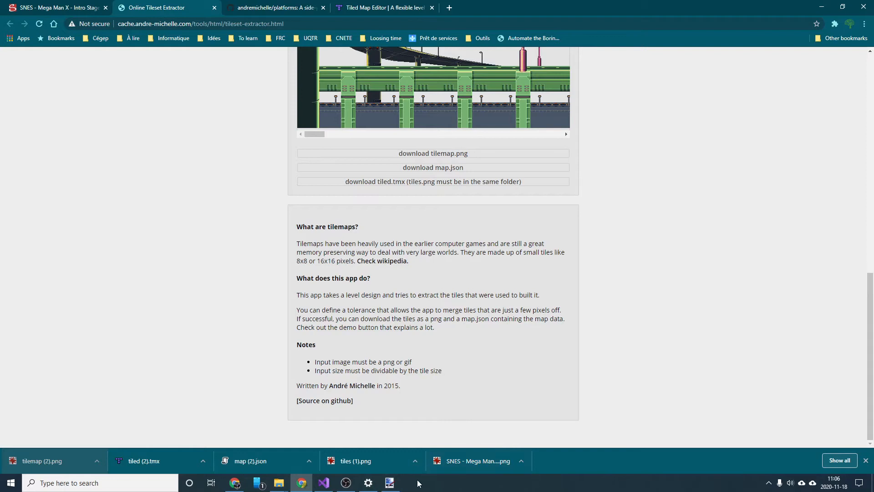
# Switch to the megamanX folder in File Explorer and maximize its window.
pyautogui.moveTo(278, 487)
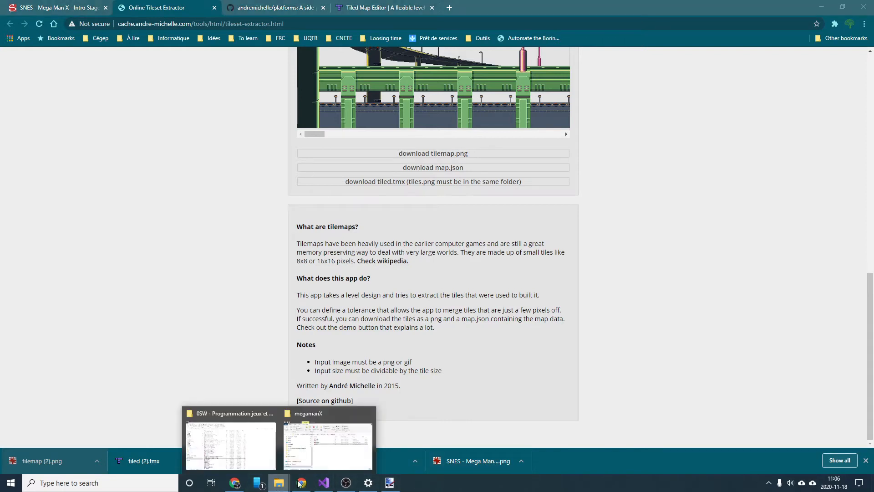
pyautogui.click(317, 446)
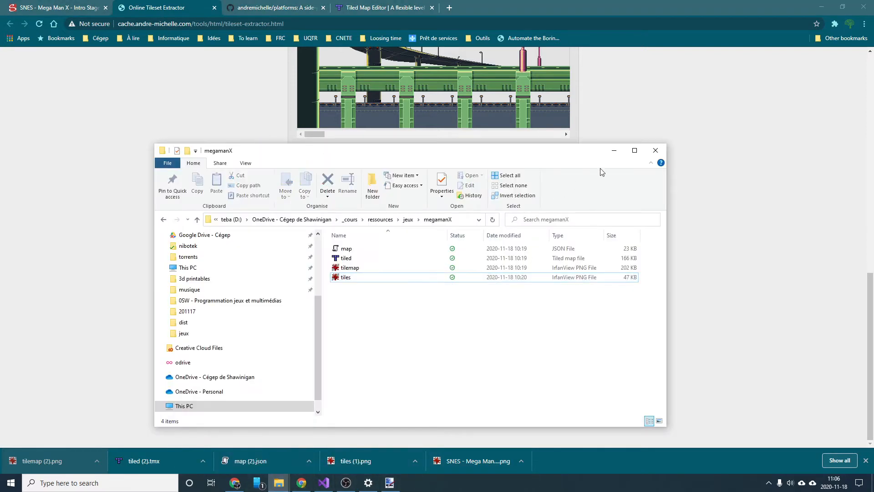
pyautogui.click(635, 150)
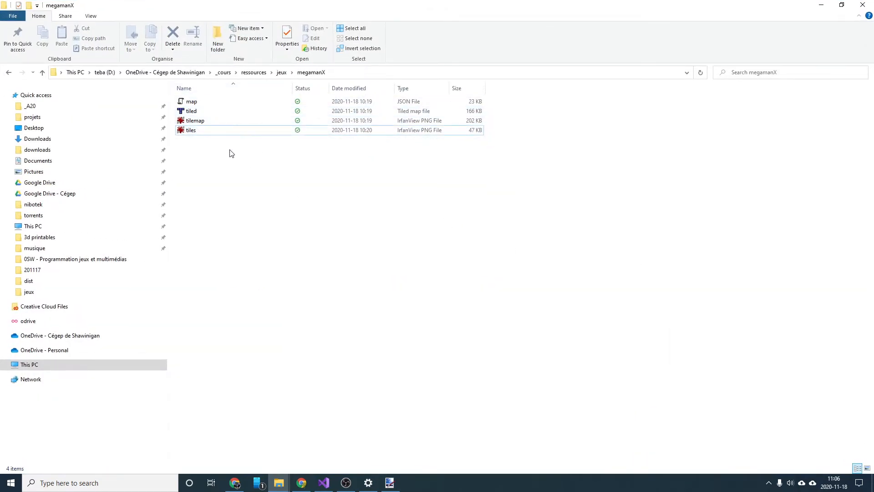
# Open tiles.png from the megamanX folder, examine the extracted tiles enlarged, and close the image.
pyautogui.doubleClick(229, 131)
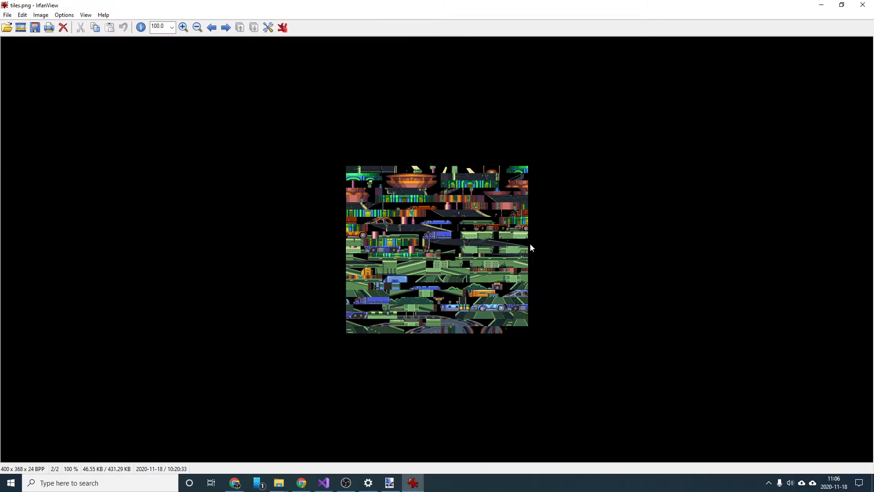
pyautogui.scroll(5, 534, 253)
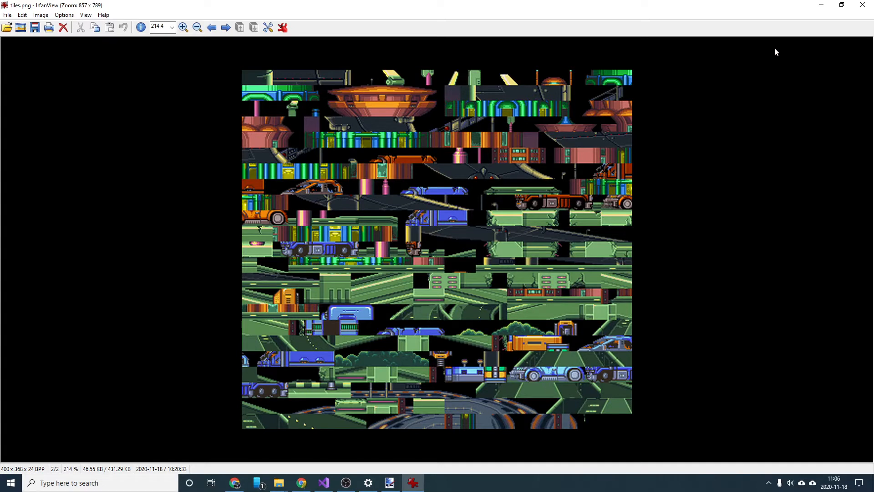
pyautogui.click(859, 12)
pyautogui.click(857, 9)
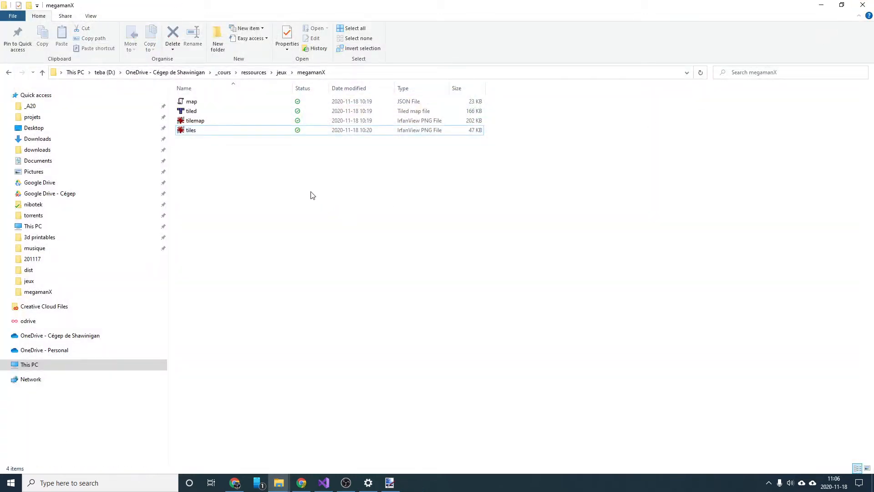
# Open the tiled map file from the megamanX folder in Tiled and examine the level's green bridge and towers up close.
pyautogui.click(243, 115)
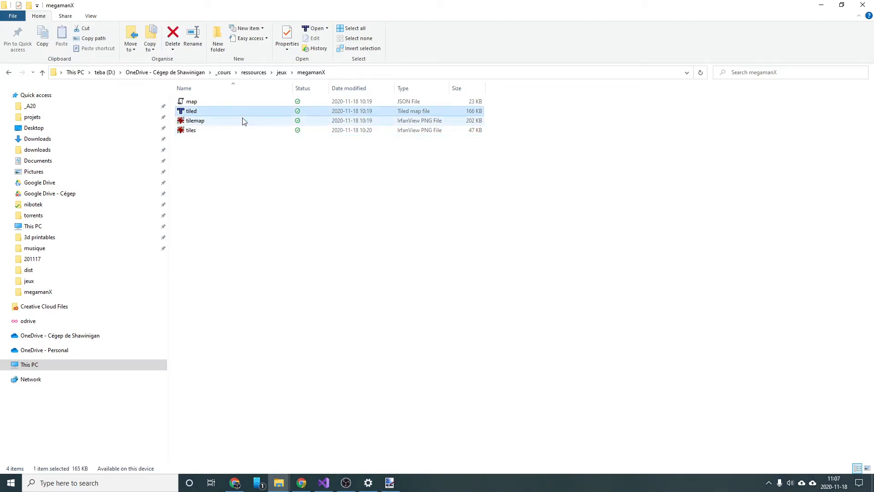
pyautogui.doubleClick(406, 113)
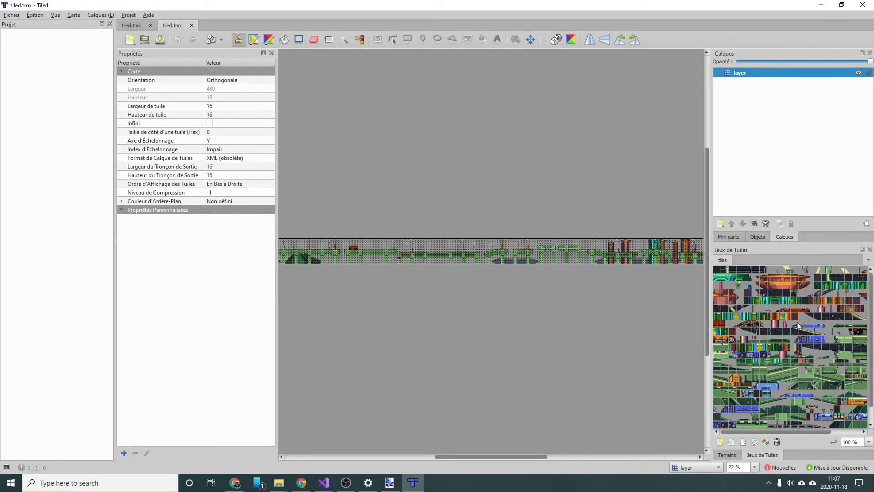
pyautogui.scroll(12, 605, 256)
pyautogui.scroll(-3, 532, 212)
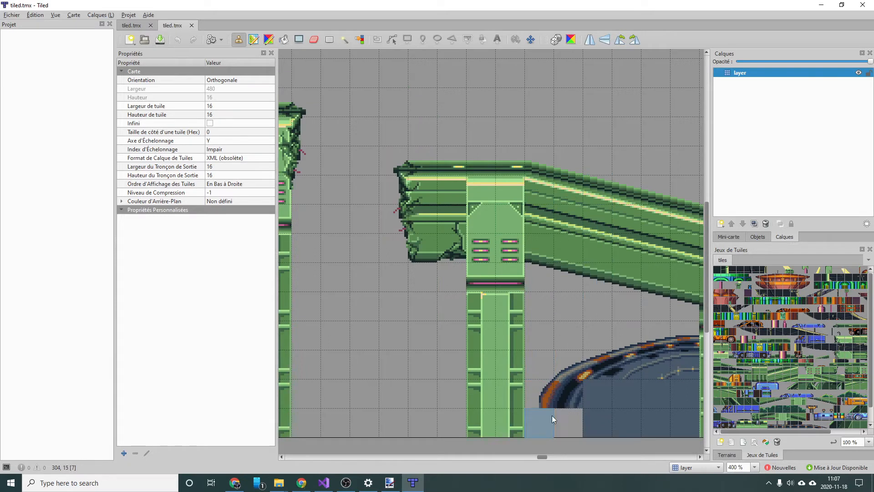
pyautogui.moveTo(542, 457)
pyautogui.mouseDown()
pyautogui.moveTo(571, 460)
pyautogui.moveTo(549, 461)
pyautogui.mouseUp()
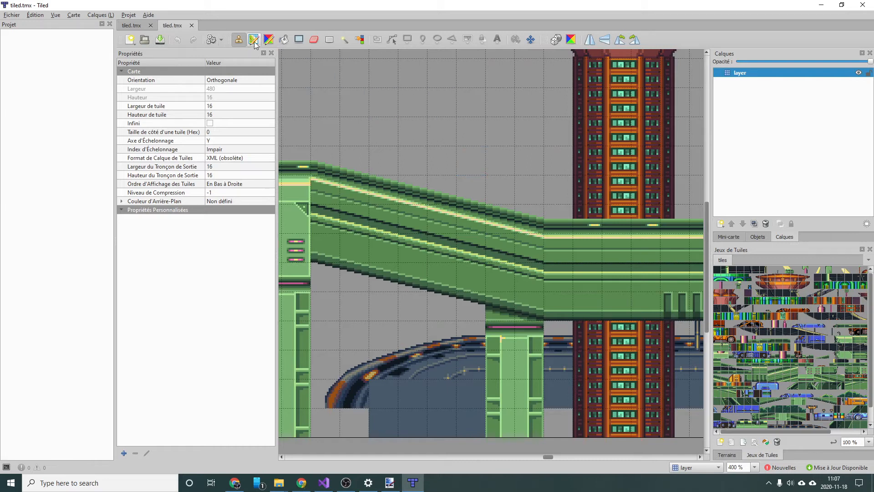
# Use the Select Same Tile tool on the map to highlight identical tiles in the bridge and tower sections.
pyautogui.click(359, 40)
pyautogui.click(359, 217)
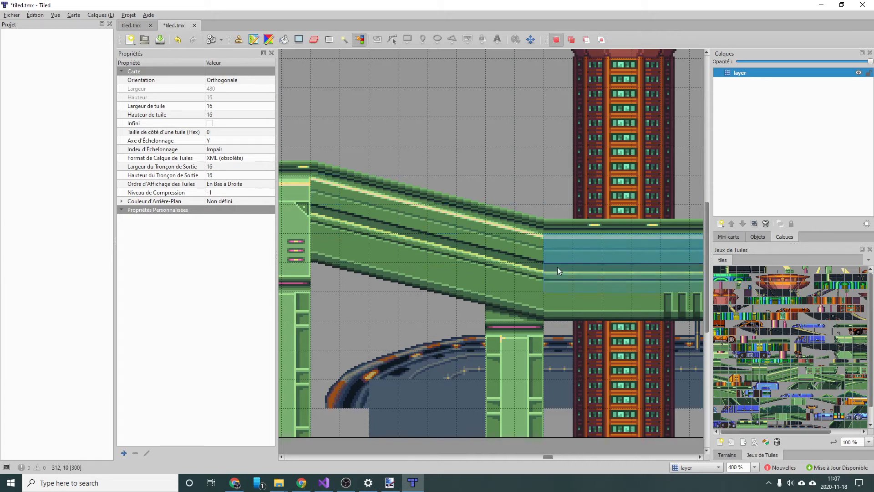
pyautogui.moveTo(547, 456); pyautogui.dragTo(560, 457)
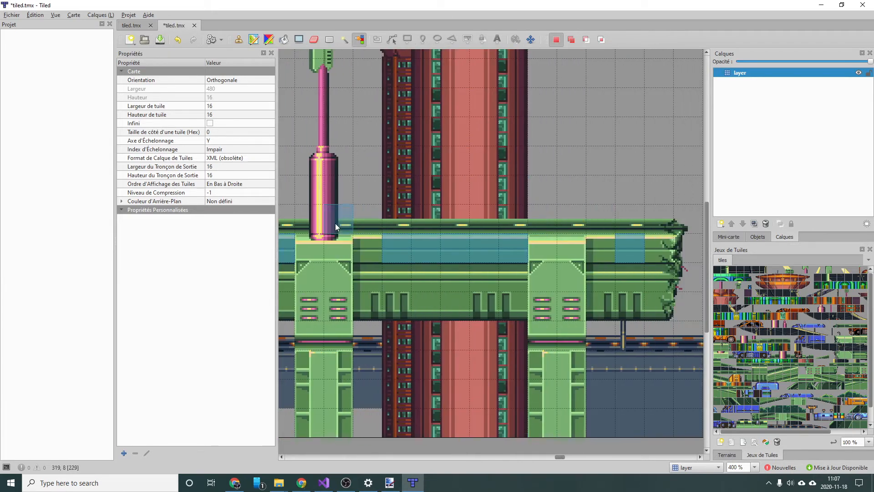
pyautogui.scroll(-3, 343, 228)
pyautogui.scroll(2, 360, 239)
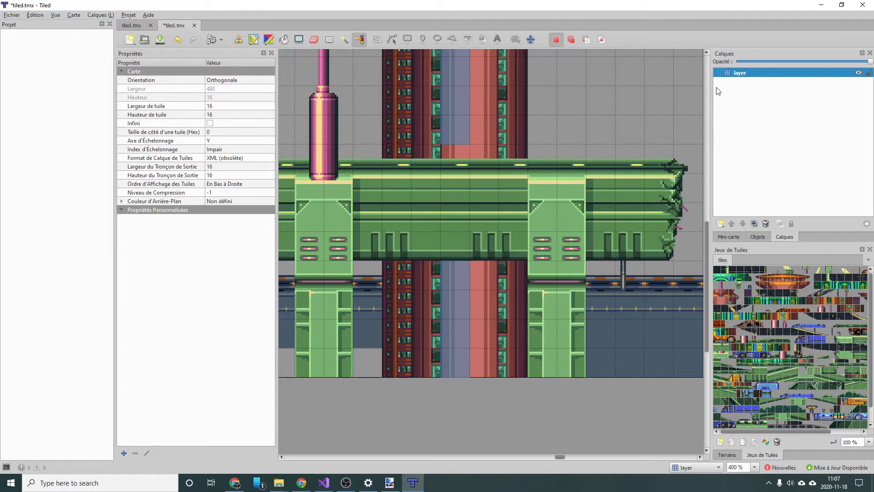
# Minimize Tiled, view tiles.png from the megamanX folder again, and close the image.
pyautogui.click(822, 8)
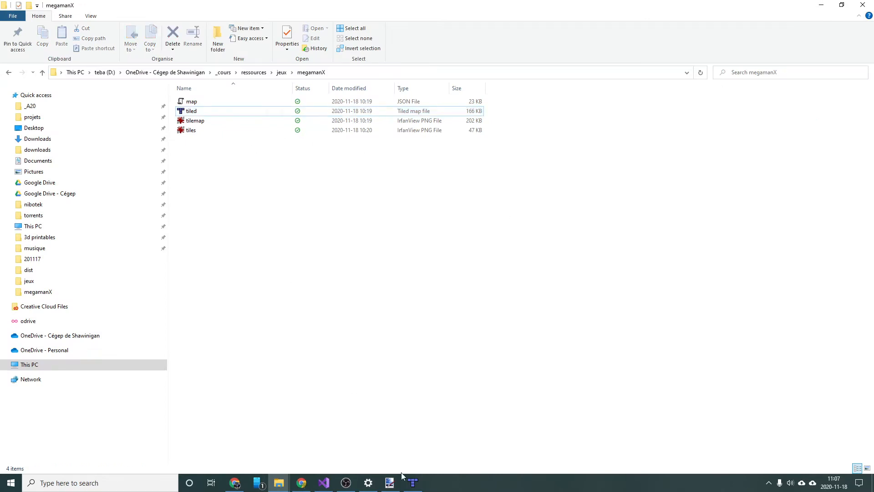
pyautogui.doubleClick(223, 131)
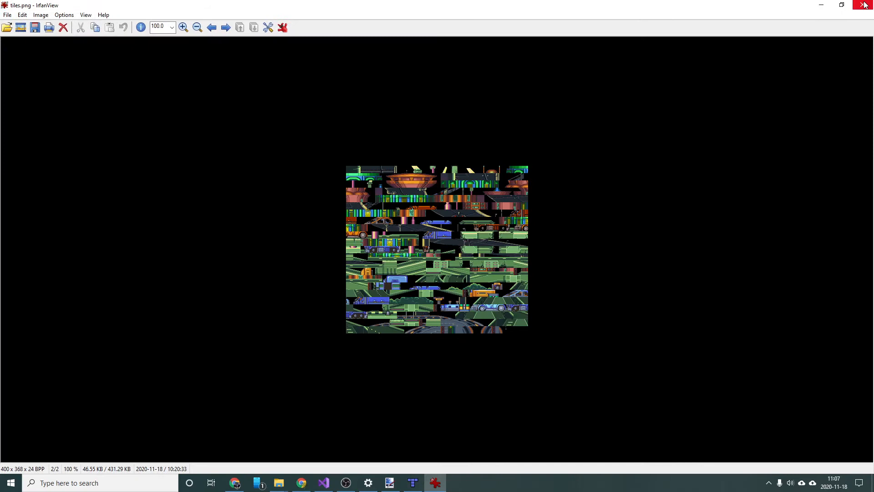
pyautogui.click(864, 6)
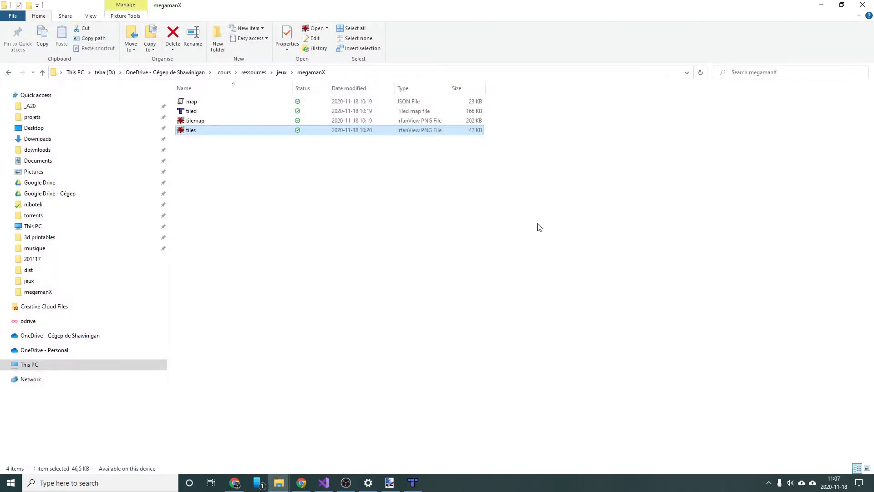
# Launch Godot and open the directory chooser for a new project's path.
pyautogui.press('super')
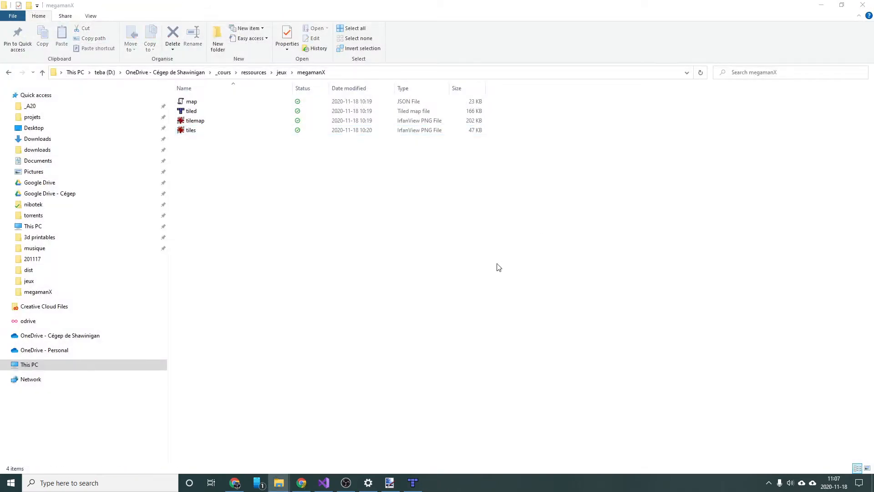
pyautogui.write('g')
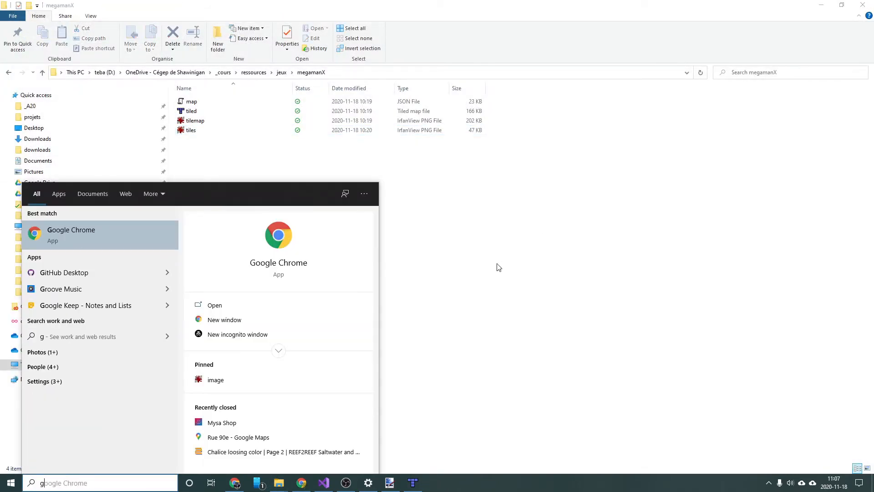
pyautogui.write('odot')
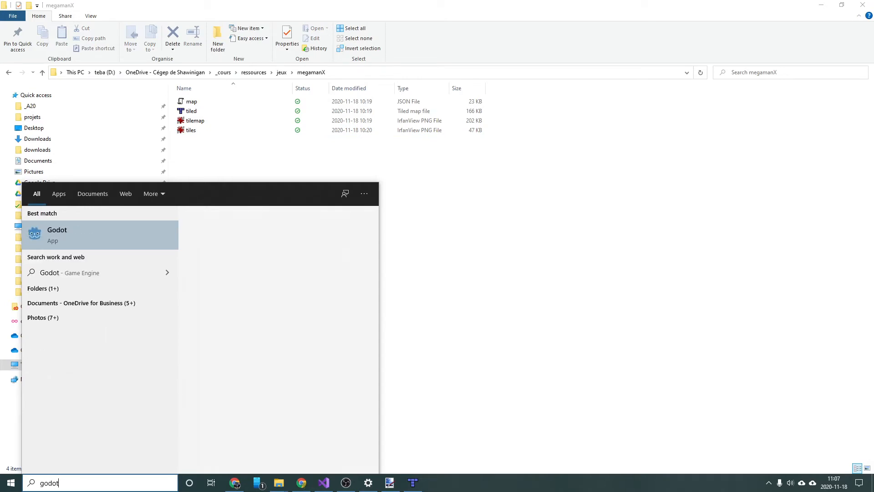
pyautogui.press('Return')
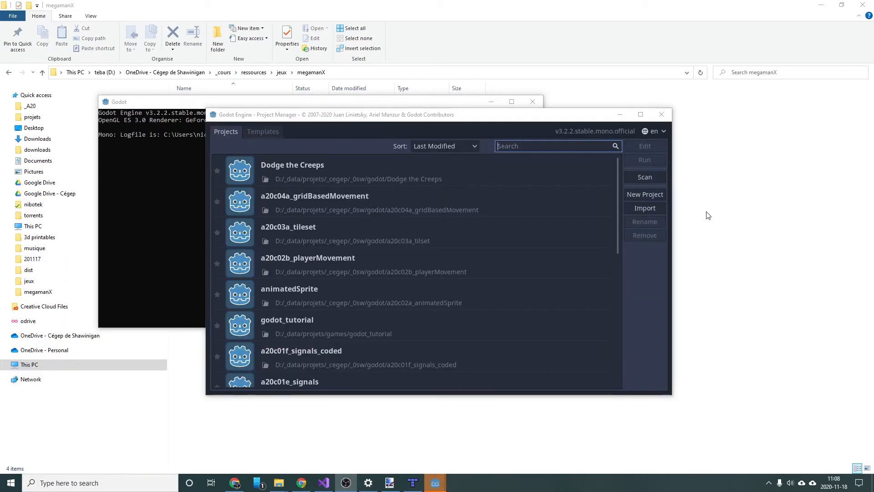
pyautogui.click(645, 195)
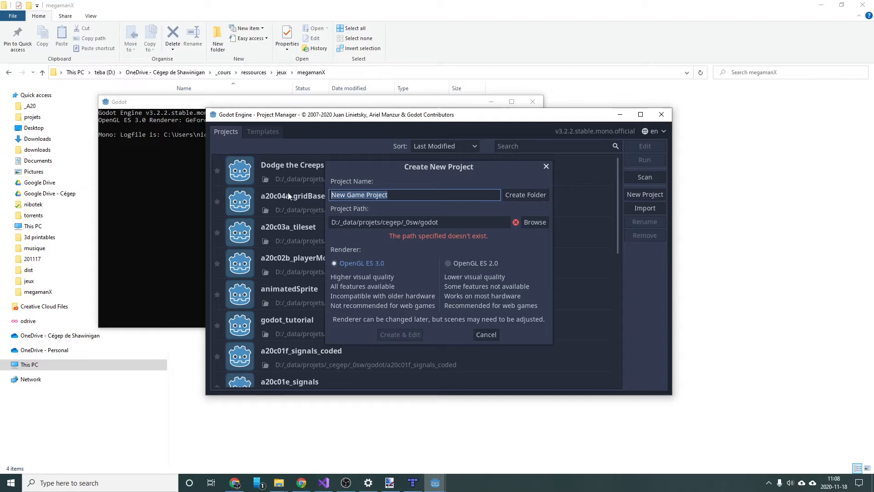
pyautogui.click(526, 226)
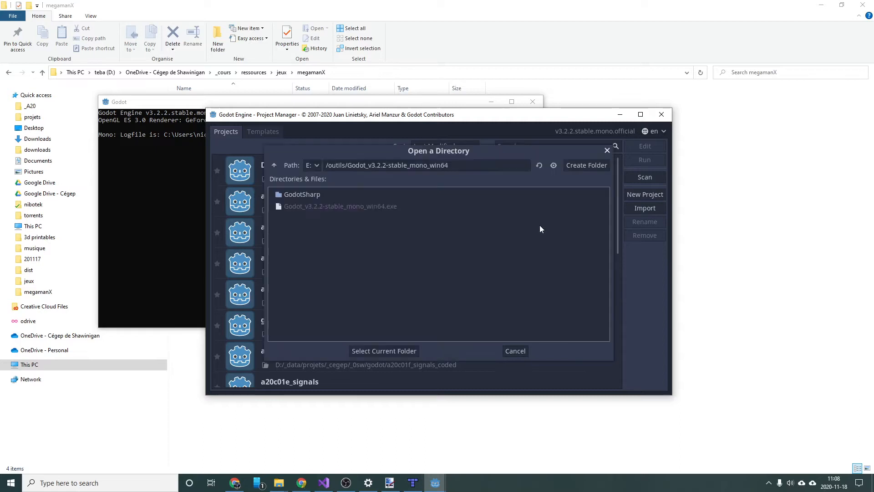
pyautogui.click(312, 165)
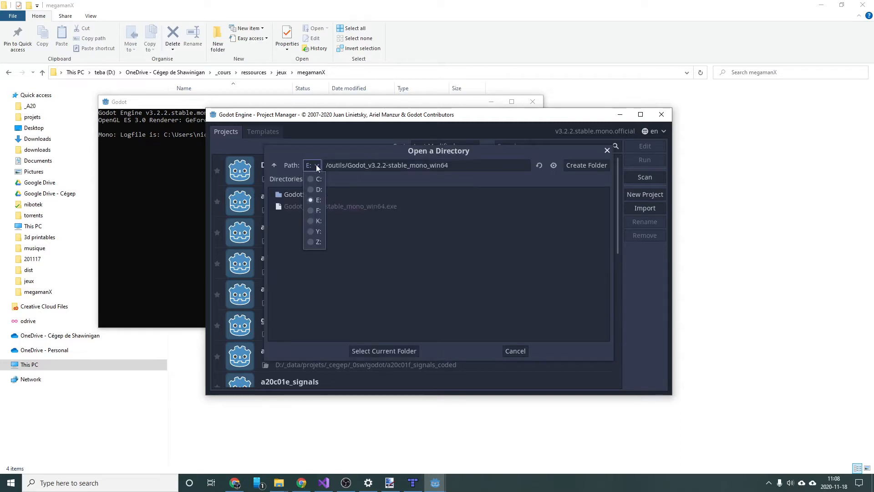
pyautogui.click(339, 185)
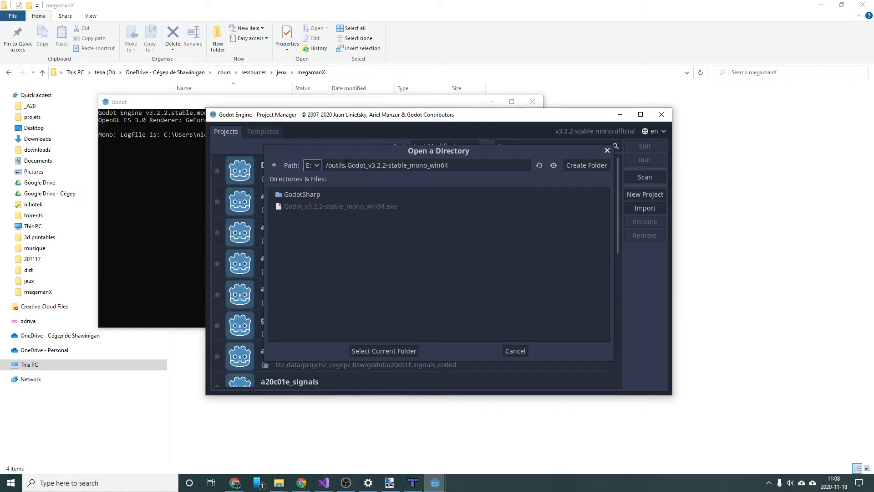
pyautogui.moveTo(347, 166); pyautogui.dragTo(517, 169)
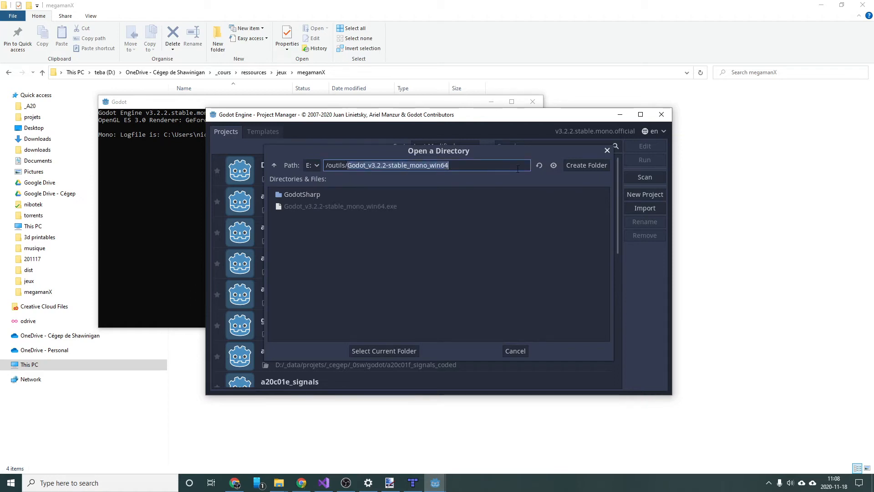
pyautogui.press('BackSpace')
pyautogui.moveTo(330, 167); pyautogui.dragTo(449, 173)
pyautogui.write('_data/')
pyautogui.press('Return')
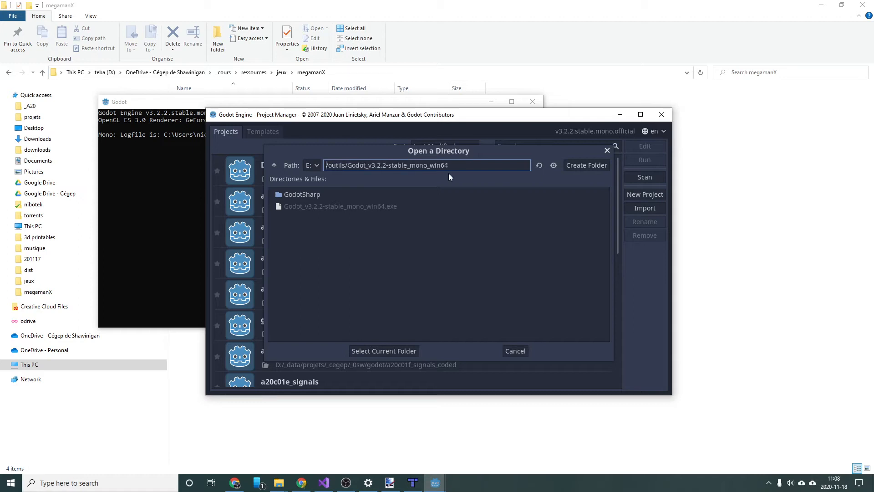
# Set the new project's path to the /temp directory on drive E:.
pyautogui.hotkey('ctrl', 'a')
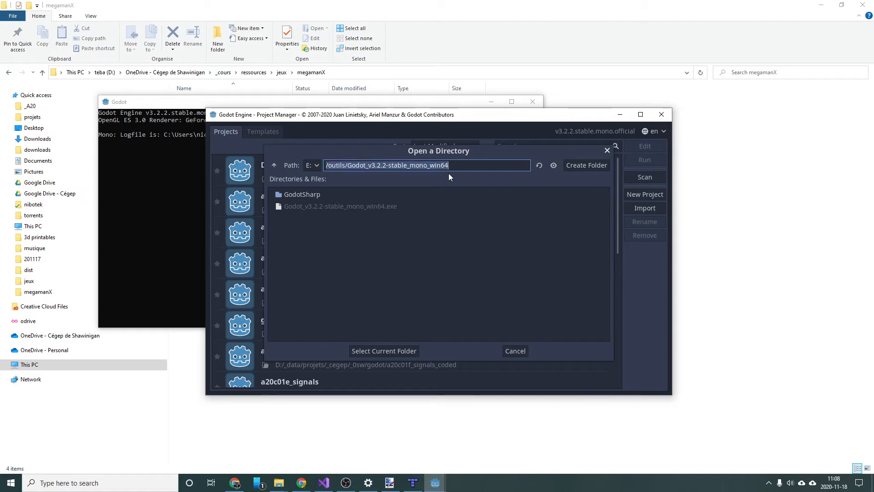
pyautogui.write('/temp')
pyautogui.press('Return')
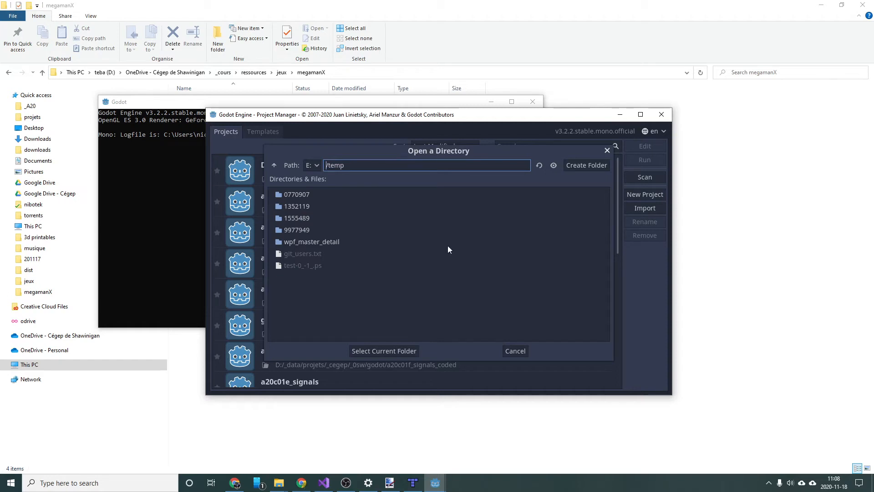
pyautogui.click(393, 350)
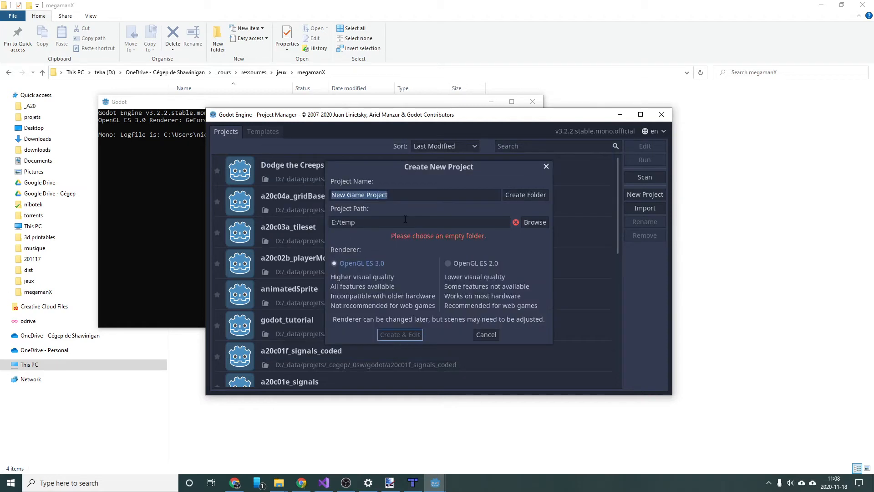
# Name the project ex_youtube, create its folder inside E:/temp, and create the project for editing.
pyautogui.write('test')
pyautogui.press('BackSpace')
pyautogui.press('BackSpace')
pyautogui.press('BackSpace')
pyautogui.press('BackSpace')
pyautogui.write('ex_')
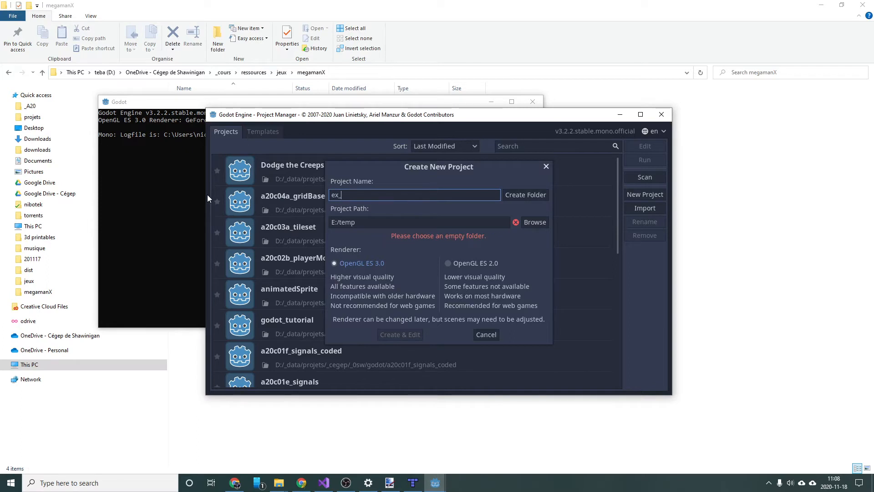
pyautogui.write('youtube')
pyautogui.click(518, 197)
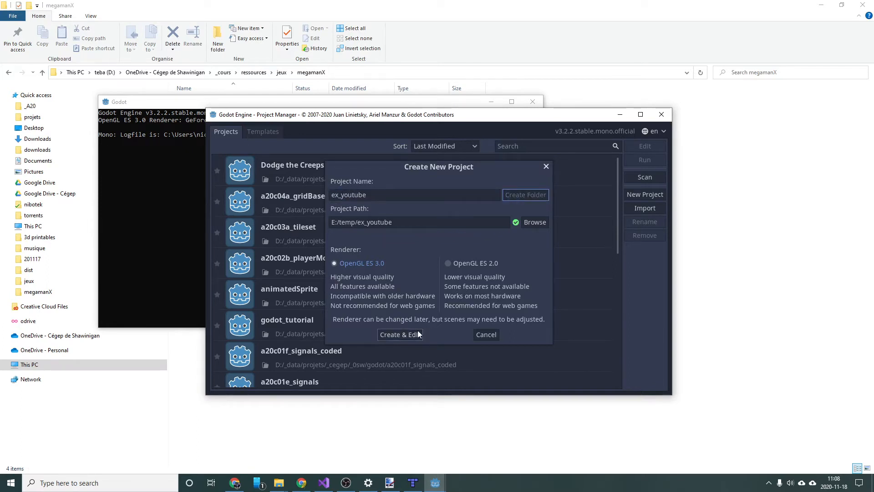
pyautogui.click(400, 334)
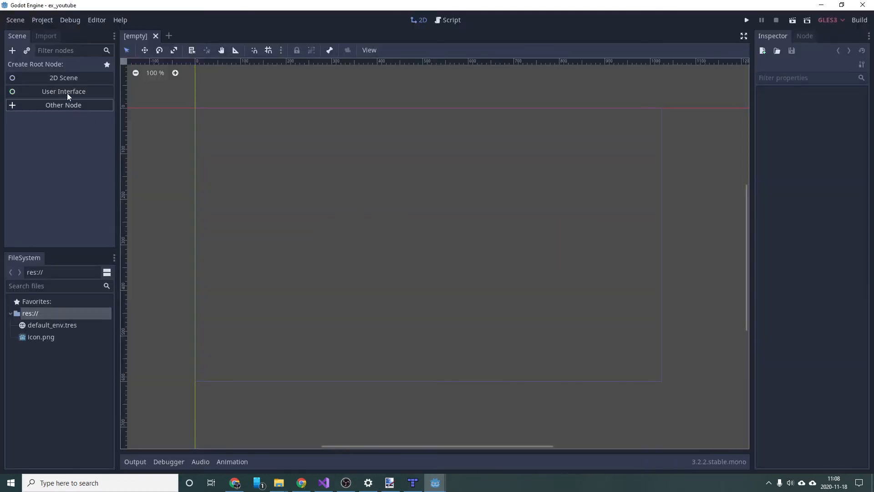
# Create a 2D Scene root node in the empty scene.
pyautogui.click(76, 81)
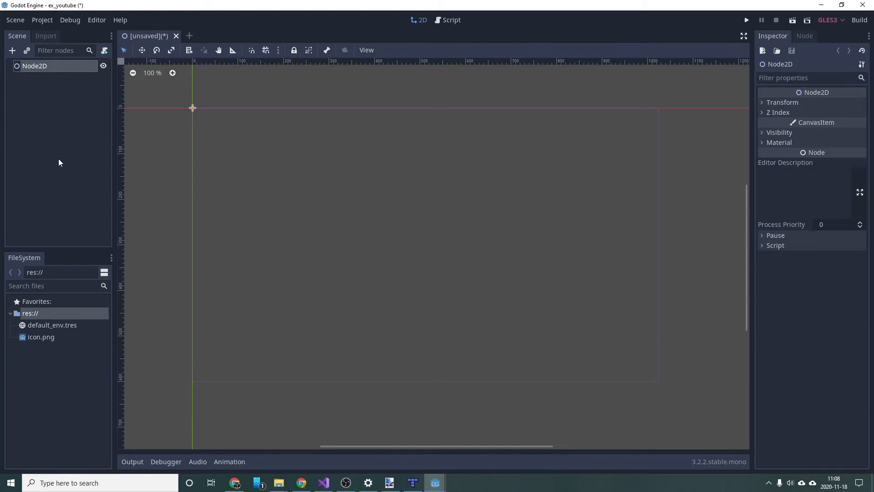
# Copy the tiles image from the megamanX folder in File Explorer into the project's res:// folder.
pyautogui.rightClick(45, 315)
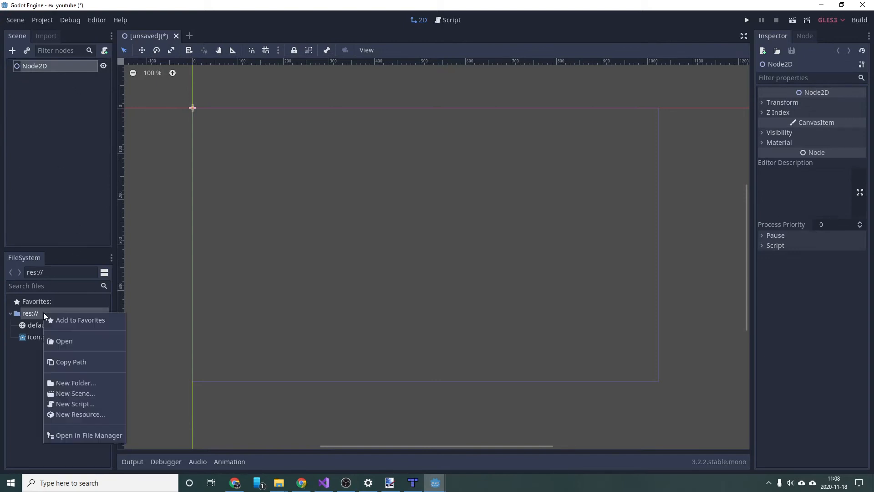
pyautogui.click(23, 409)
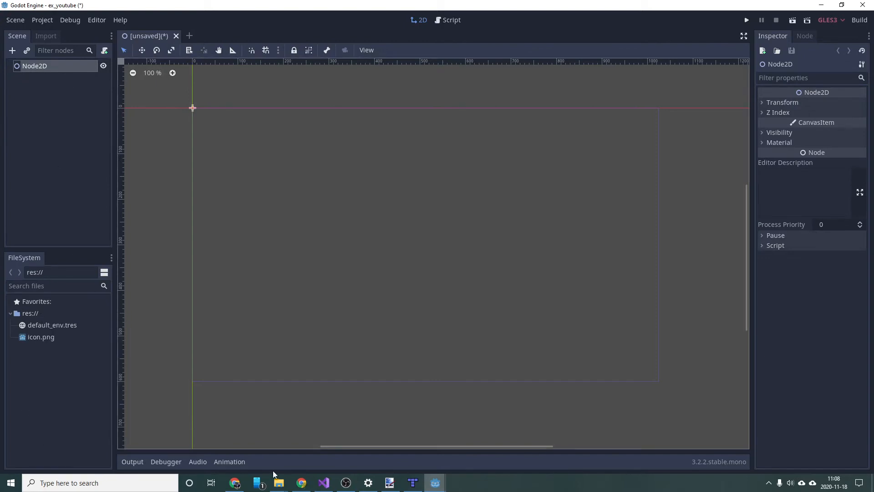
pyautogui.moveTo(278, 483)
pyautogui.click(334, 455)
pyautogui.moveTo(385, 4); pyautogui.dragTo(493, 73)
pyautogui.moveTo(459, 199); pyautogui.dragTo(45, 315)
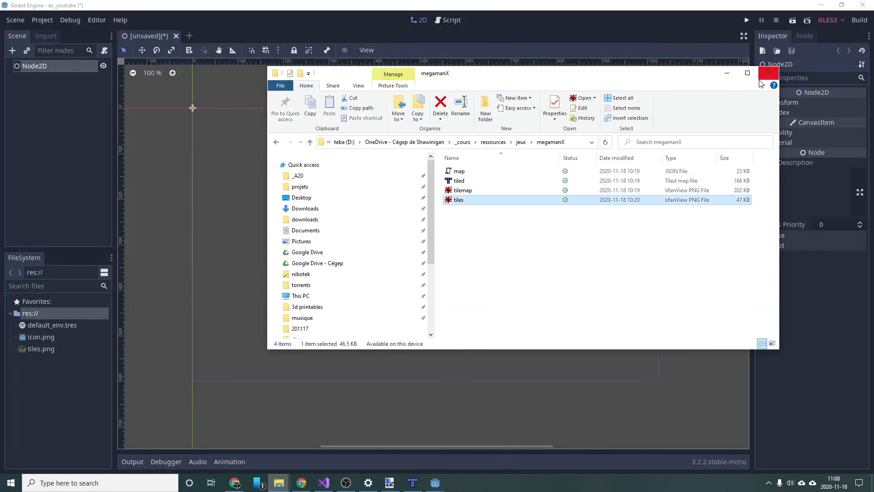
pyautogui.click(768, 73)
# Turn off the Filter flag in the import settings of tiles.png and reimport the texture.
pyautogui.click(38, 351)
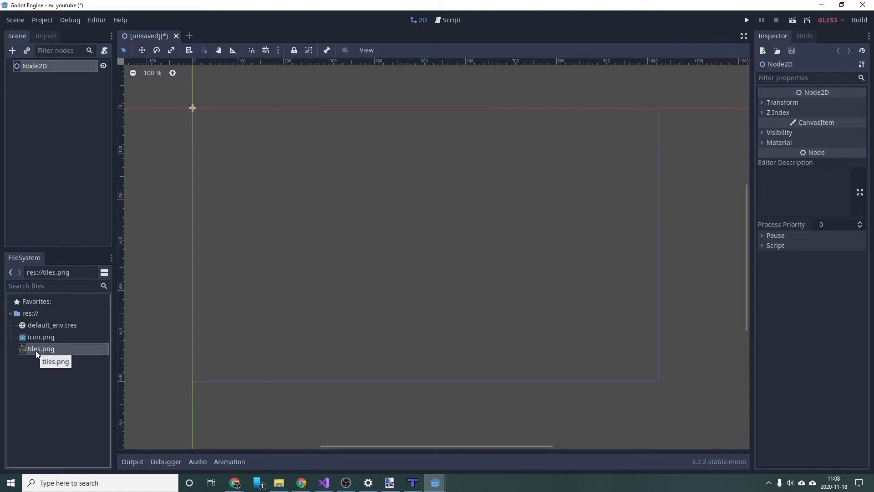
pyautogui.click(45, 38)
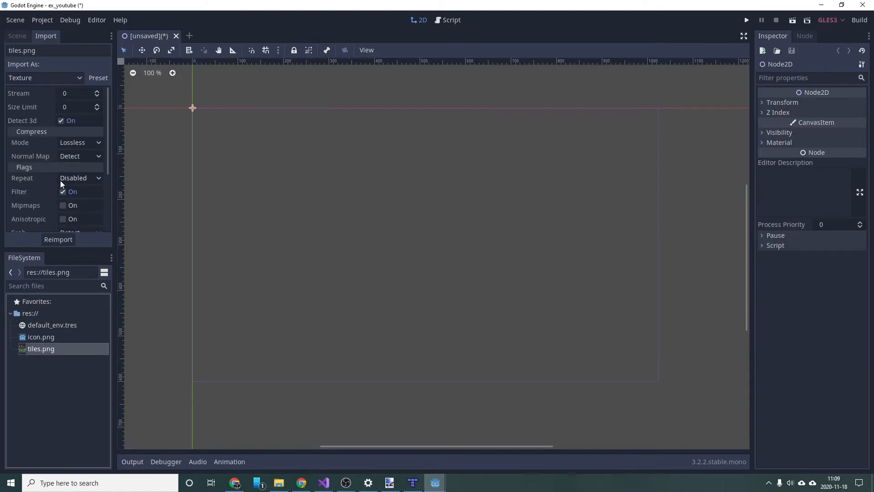
pyautogui.click(63, 192)
pyautogui.click(57, 241)
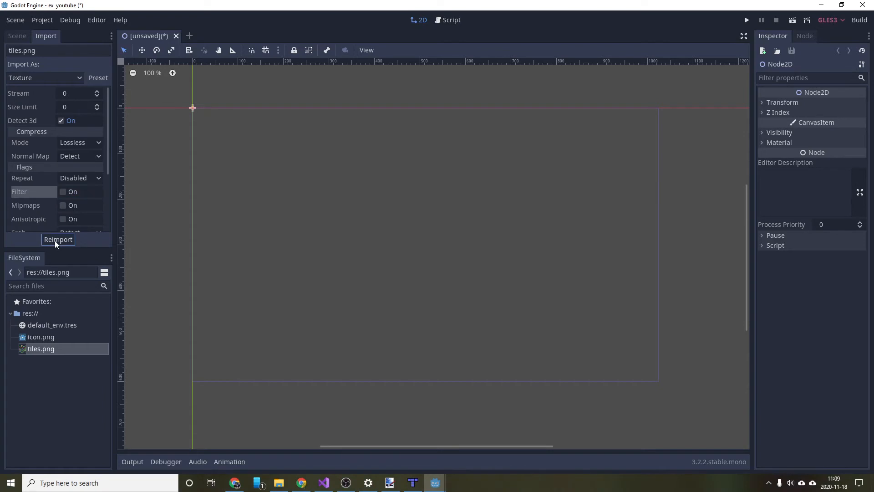
# Add a TileMap node as a child of the Node2D root.
pyautogui.click(17, 37)
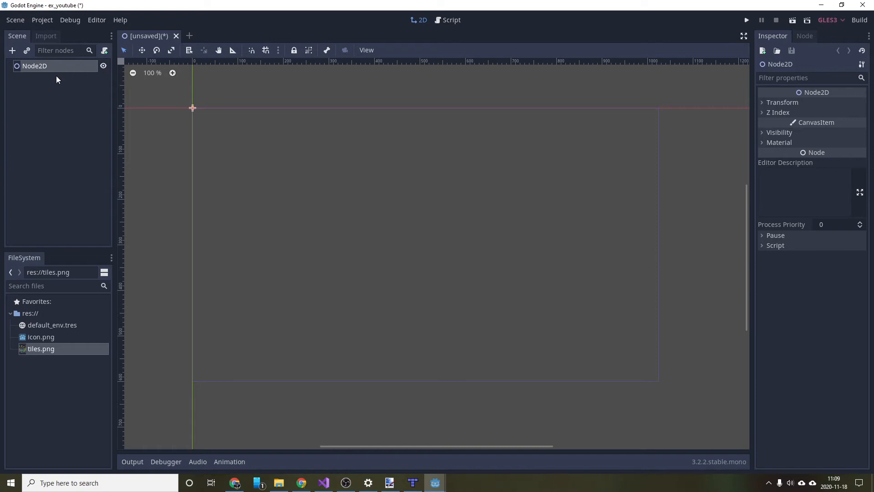
pyautogui.hotkey('ctrl', 'a')
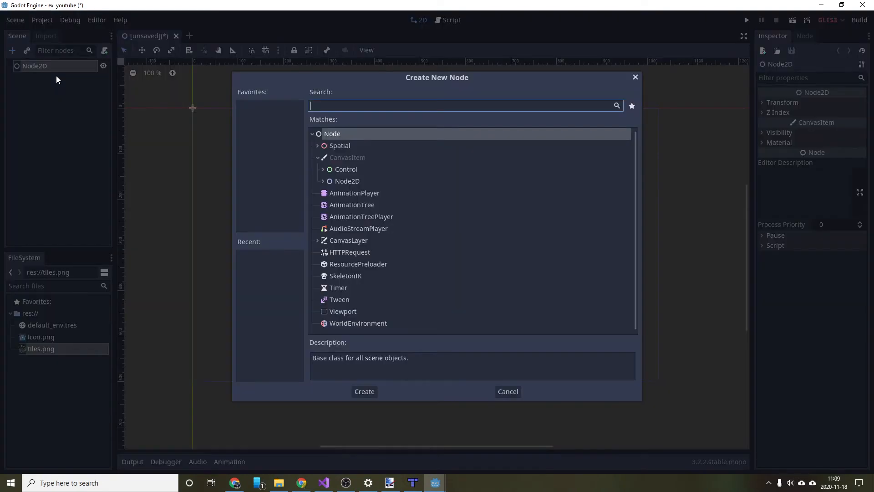
pyautogui.write('tile')
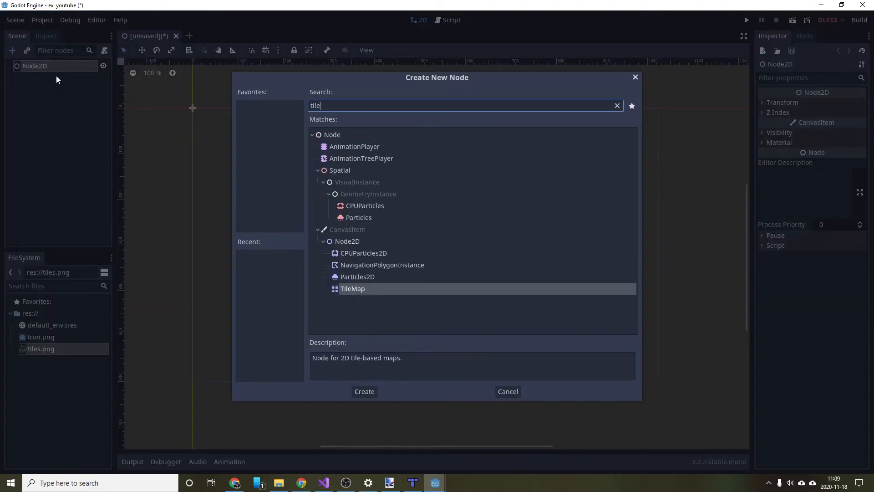
pyautogui.doubleClick(384, 288)
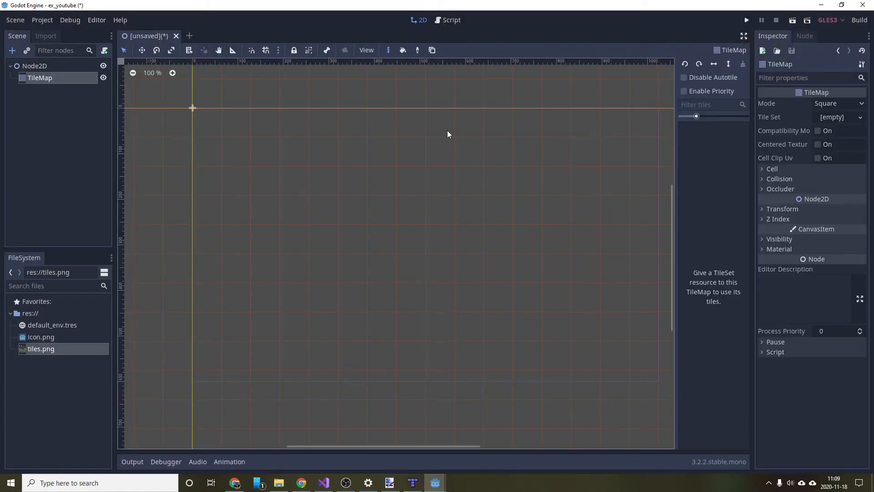
# Assign a new TileSet resource to the TileMap's Tile Set property and open it for editing.
pyautogui.click(846, 119)
pyautogui.click(844, 132)
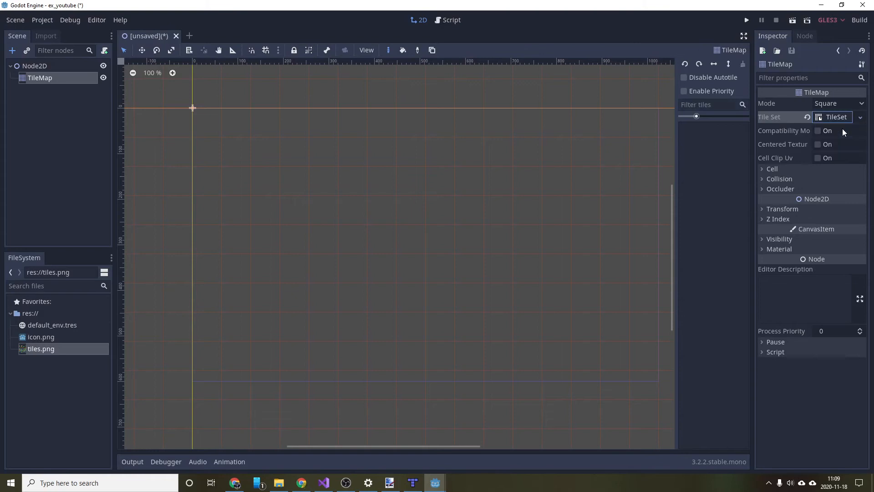
pyautogui.click(837, 117)
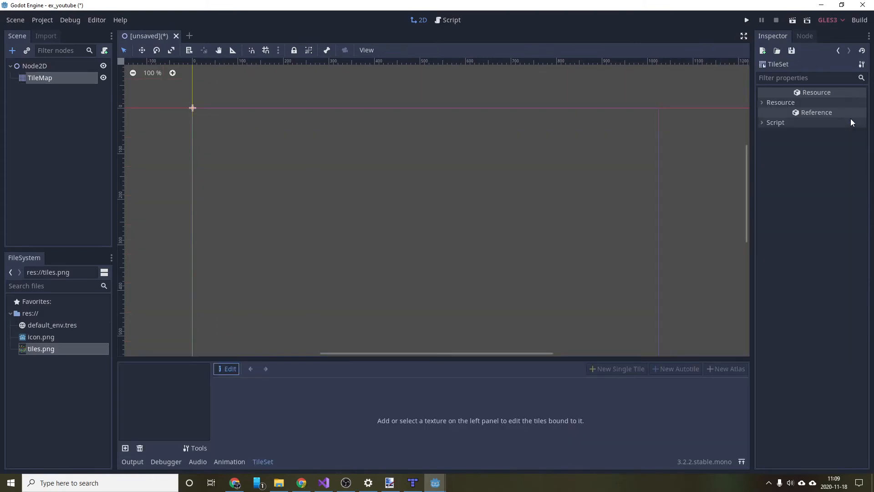
# Add tiles.png as a texture of the tile set, enlarge the TileSet editor and expand the resource's Resource and Script properties.
pyautogui.moveTo(77, 357); pyautogui.dragTo(168, 408)
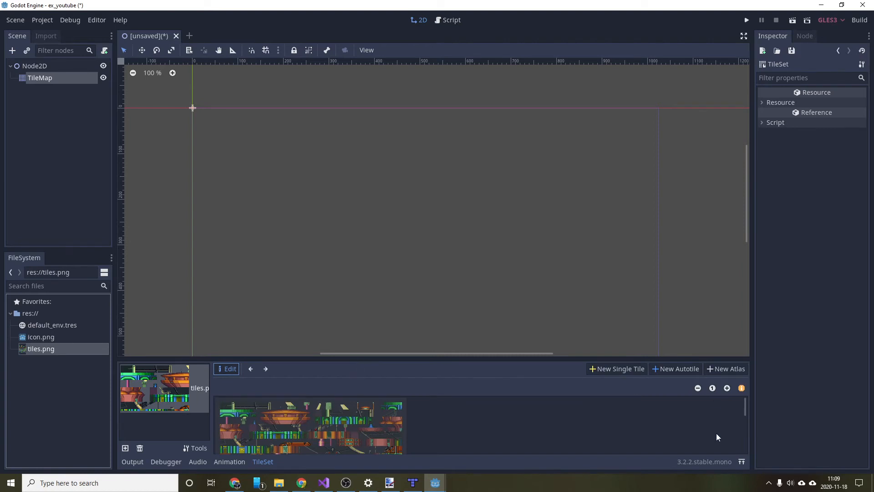
pyautogui.click(741, 462)
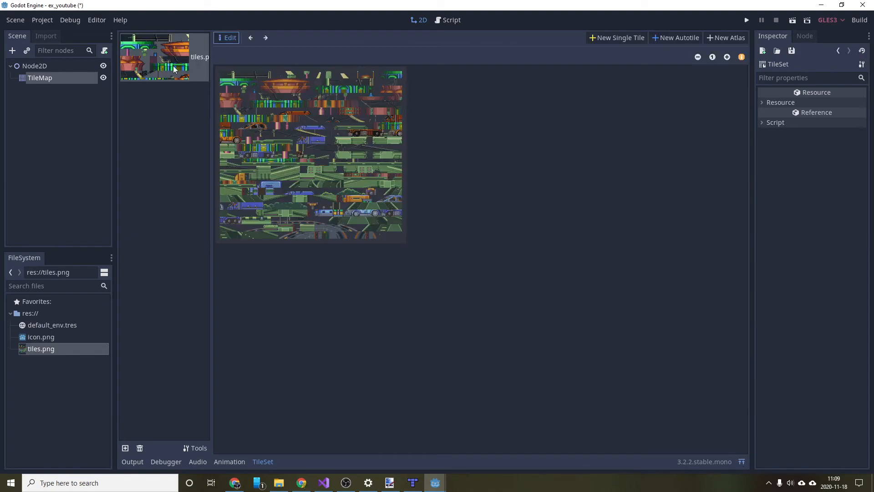
pyautogui.scroll(5, 280, 153)
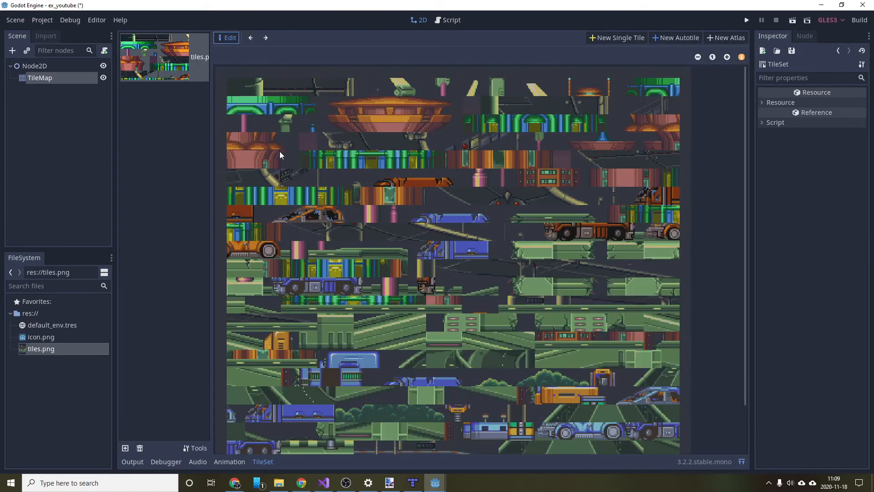
pyautogui.scroll(-3, 398, 168)
pyautogui.scroll(1, 399, 163)
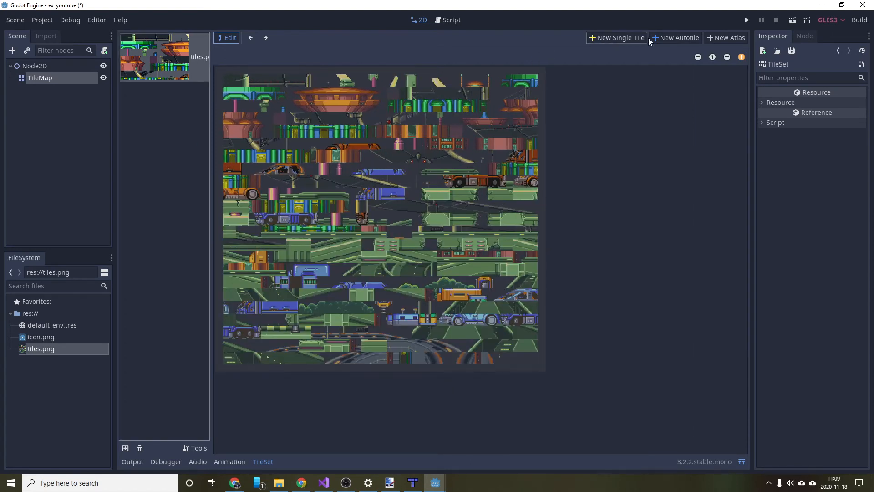
pyautogui.click(762, 103)
pyautogui.click(763, 162)
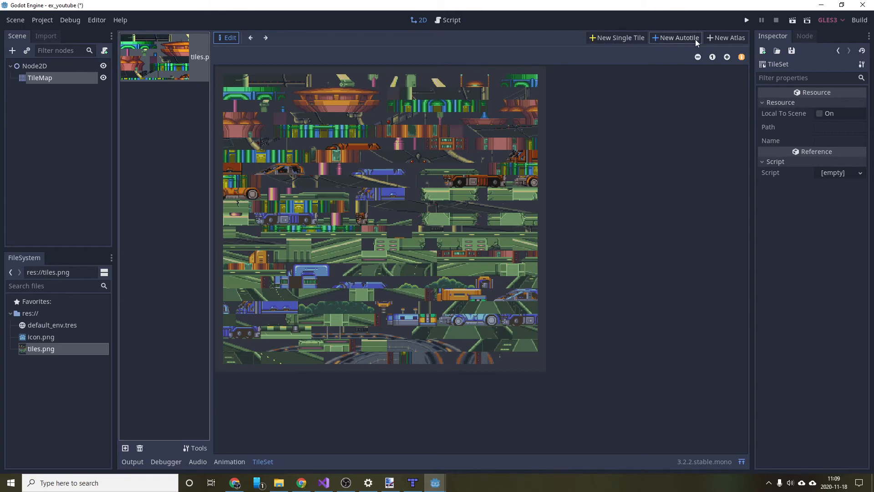
# Start a new single tile from tiles.png and enable grid snapping with a 16 × 16 step.
pyautogui.click(608, 37)
pyautogui.moveTo(228, 90); pyautogui.dragTo(278, 141)
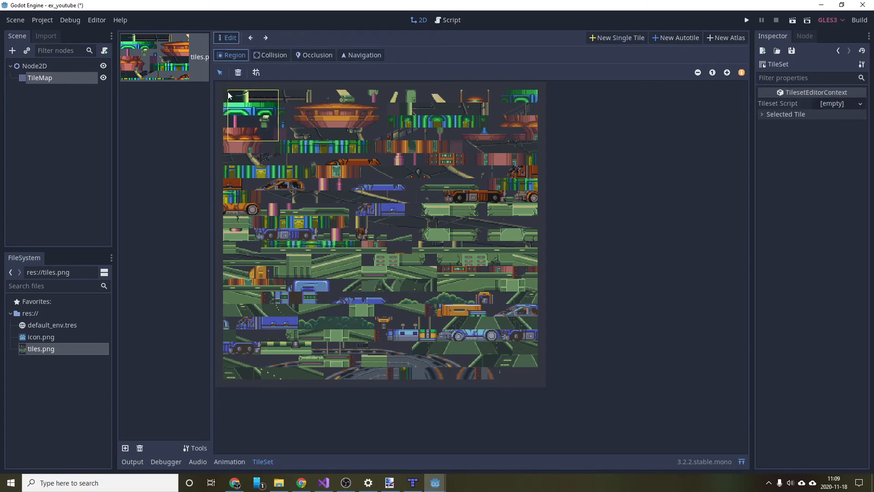
pyautogui.click(256, 72)
pyautogui.click(764, 114)
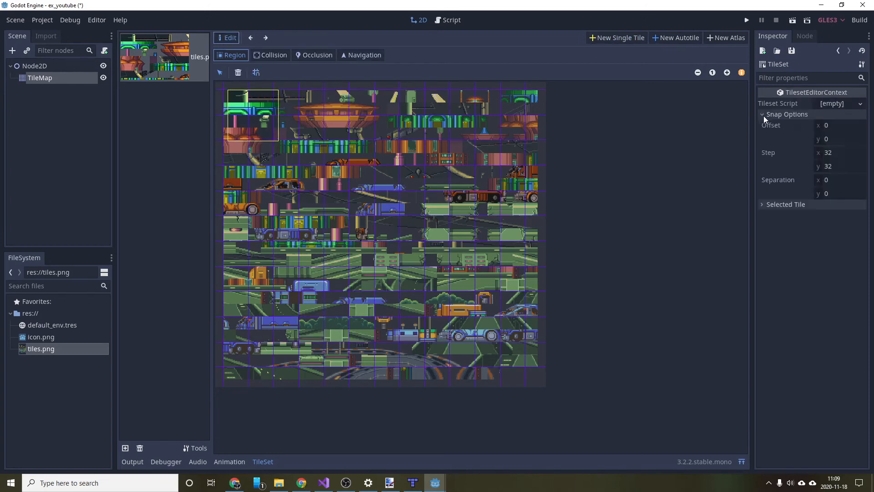
pyautogui.click(841, 151)
pyautogui.write('16')
pyautogui.press('Tab')
pyautogui.write('16')
pyautogui.press('Return')
# Draw the tile's region on the snap grid so that it covers the entire tiles.png sheet.
pyautogui.moveTo(229, 93); pyautogui.dragTo(413, 270)
pyautogui.click(314, 177)
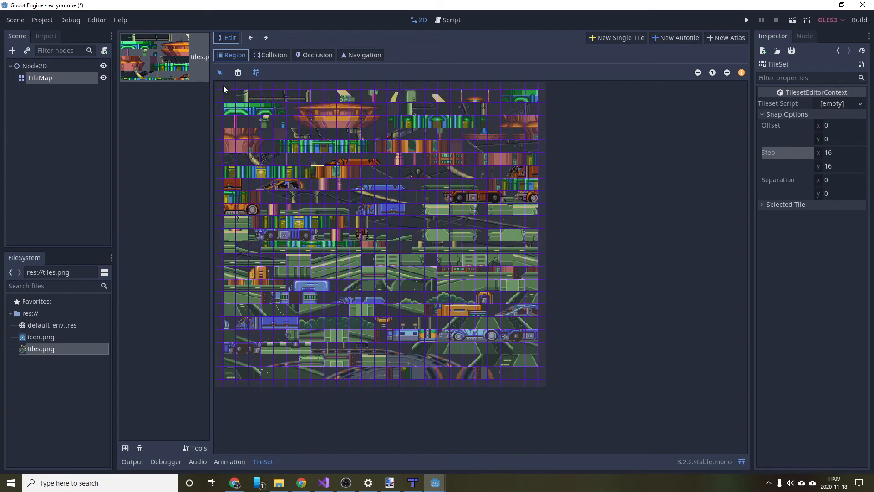
pyautogui.moveTo(229, 97); pyautogui.dragTo(535, 374)
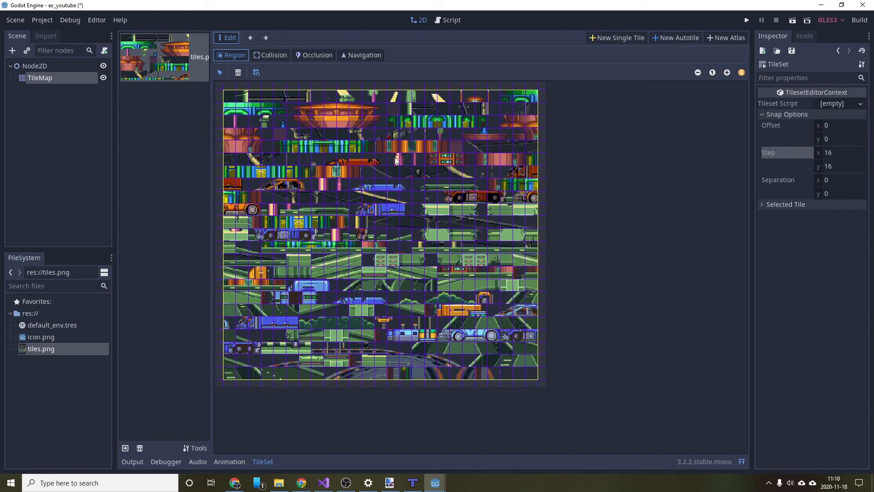
pyautogui.click(395, 179)
pyautogui.click(313, 164)
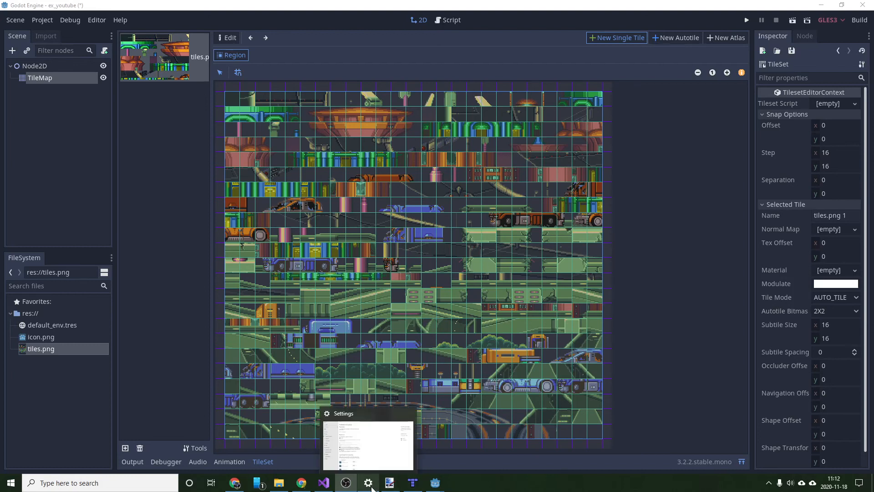
# Switch to File Explorer and browse to the megamanX folder under _cours, ressources, jeux.
pyautogui.click(279, 482)
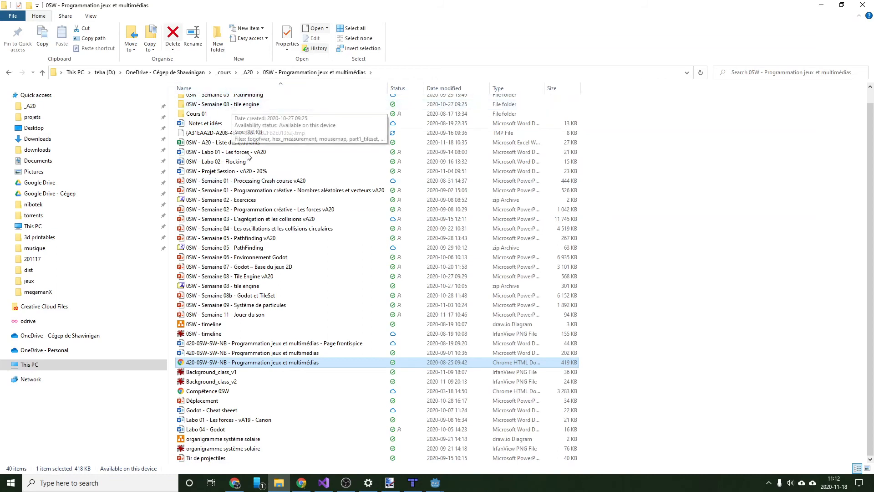
pyautogui.scroll(1, 232, 102)
pyautogui.click(225, 72)
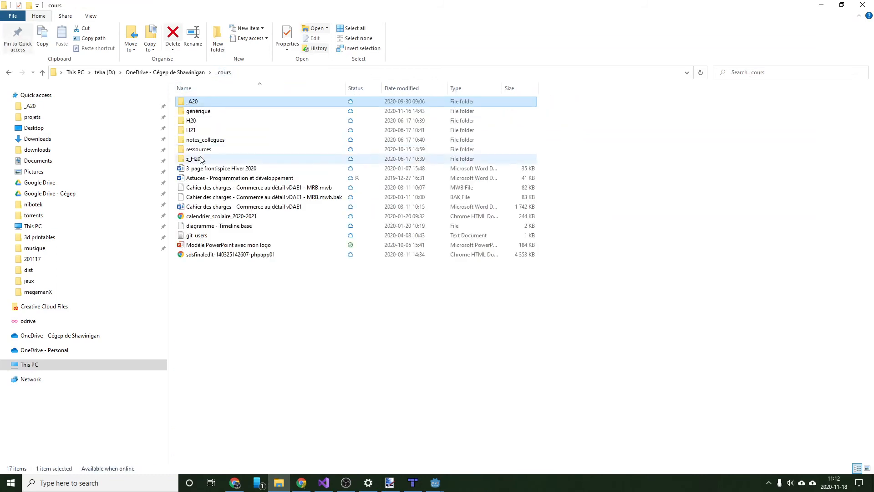
pyautogui.doubleClick(210, 142)
pyautogui.doubleClick(191, 101)
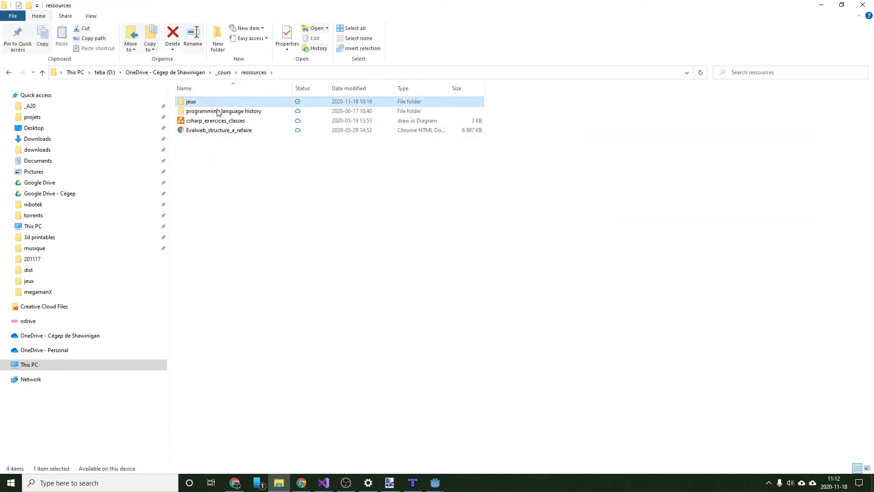
pyautogui.doubleClick(233, 139)
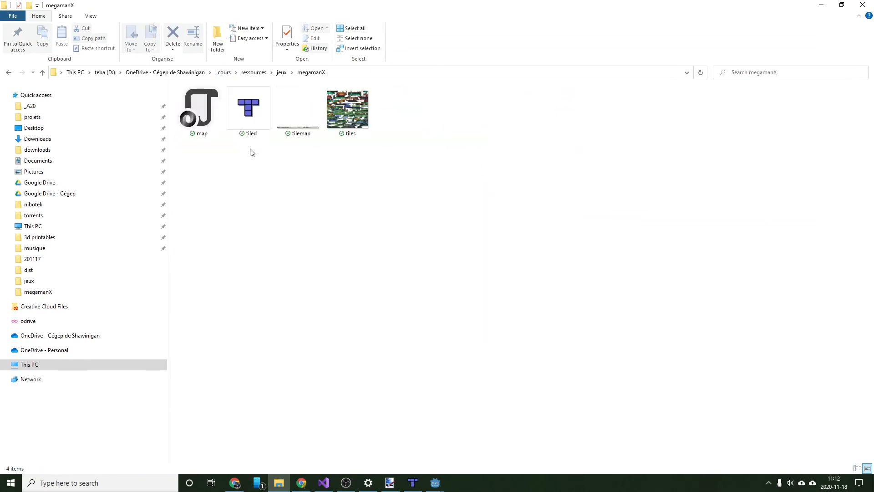
# Open the megamanX folder in Visual Studio Code and display map.json.
pyautogui.click(212, 121)
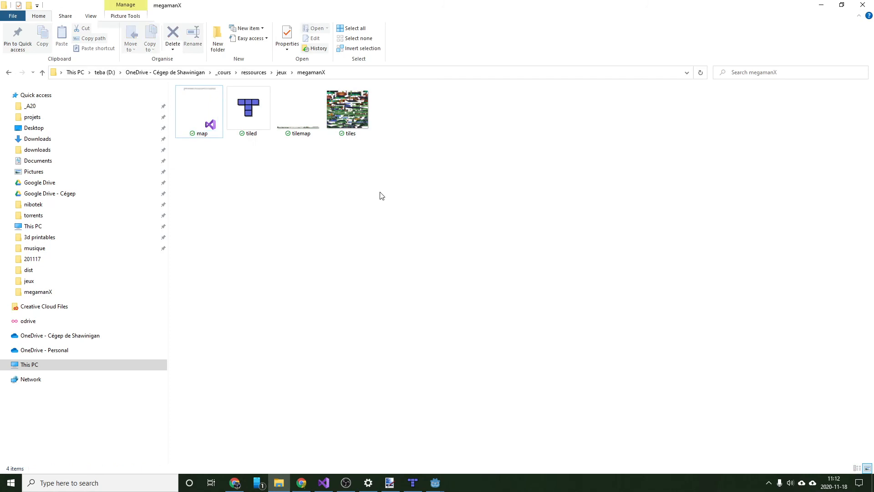
pyautogui.rightClick(304, 186)
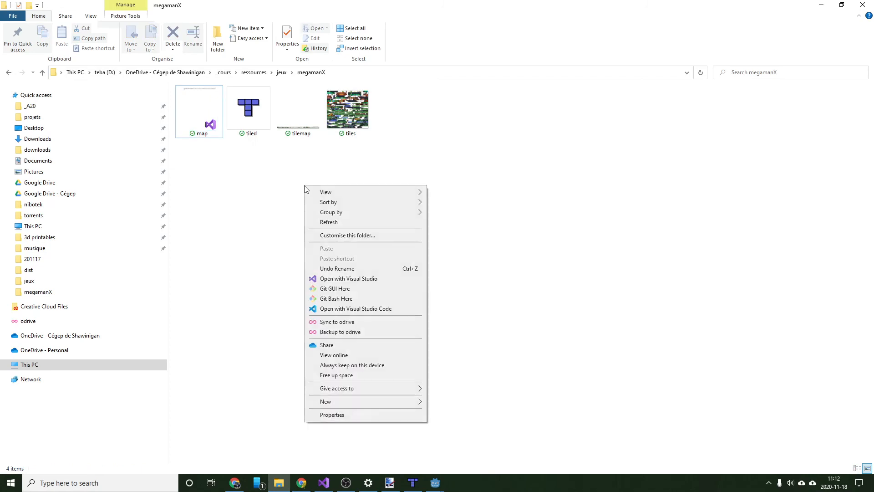
pyautogui.click(390, 309)
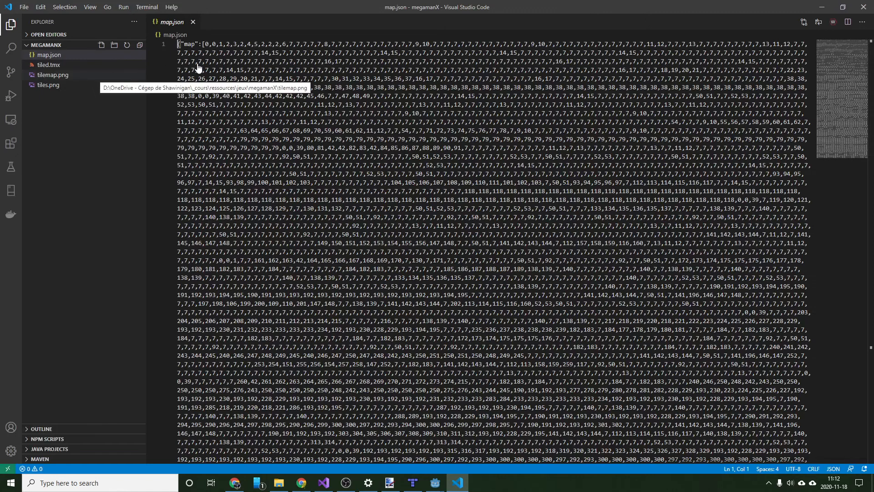
# Examine the tile index array in map.json and the numCols and numRows entries at its end.
pyautogui.moveTo(177, 44); pyautogui.dragTo(363, 251)
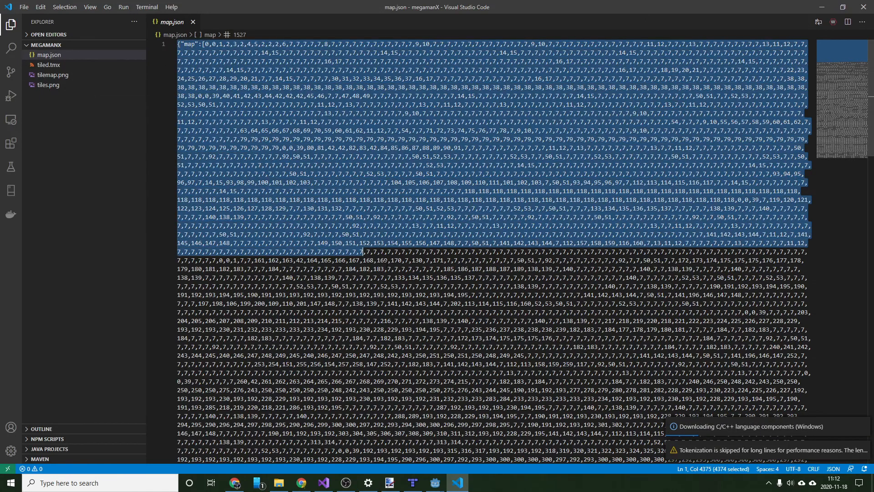
pyautogui.click(465, 295)
pyautogui.scroll(-10, 438, 256)
pyautogui.scroll(10, 438, 255)
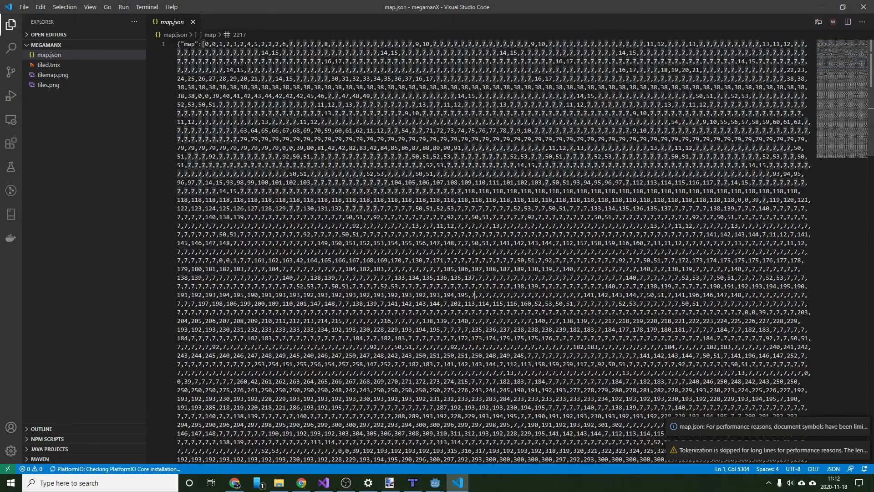
pyautogui.moveTo(870, 91); pyautogui.dragTo(869, 339)
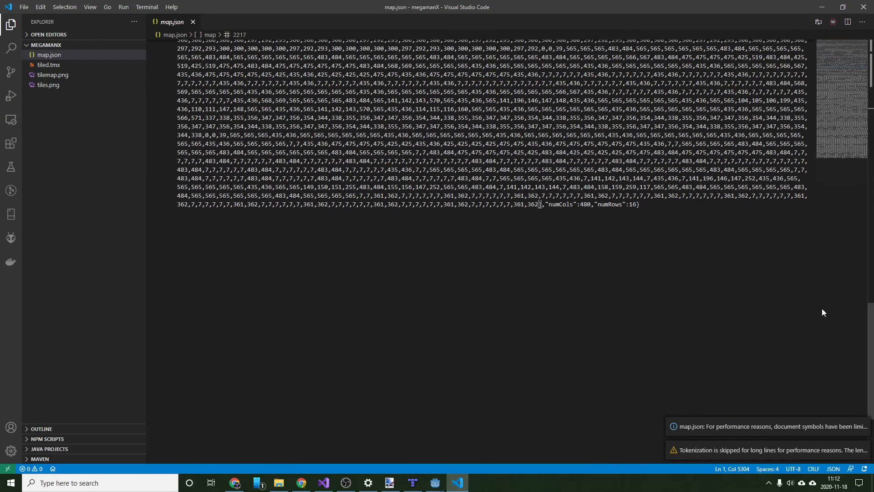
pyautogui.click(559, 204)
pyautogui.click(588, 204)
pyautogui.moveTo(637, 204); pyautogui.dragTo(605, 204)
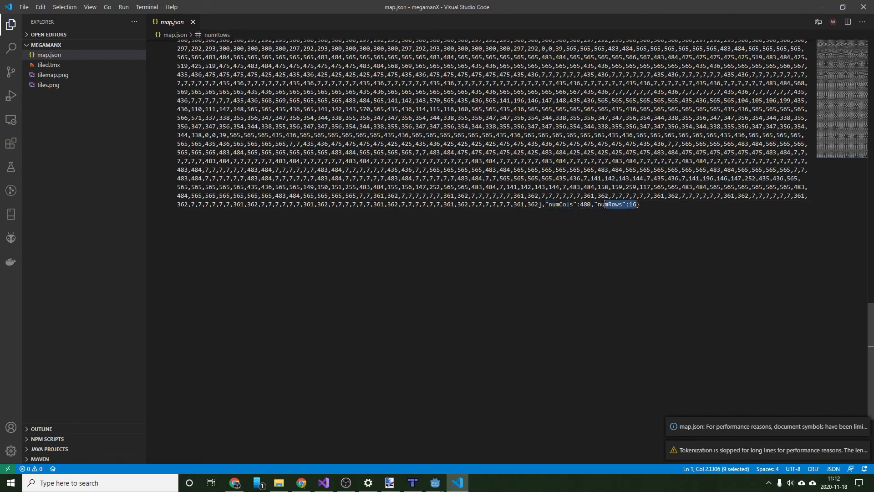
pyautogui.click(692, 206)
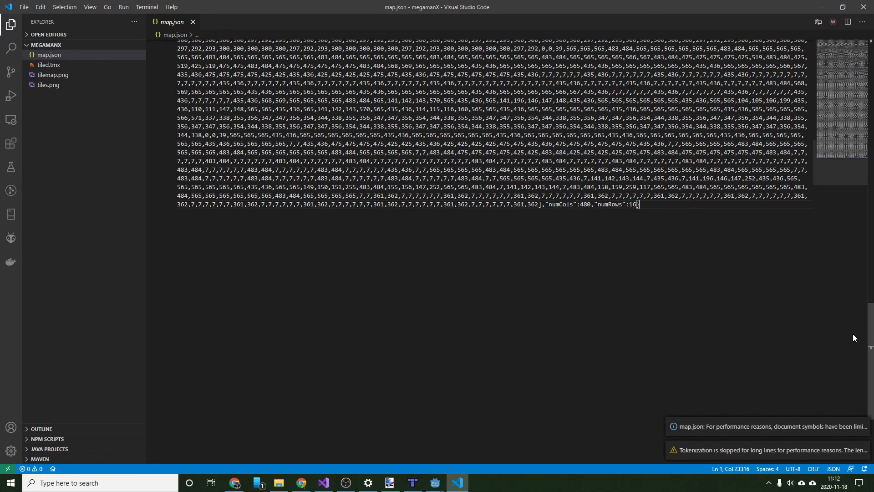
pyautogui.moveTo(870, 333); pyautogui.dragTo(861, 41)
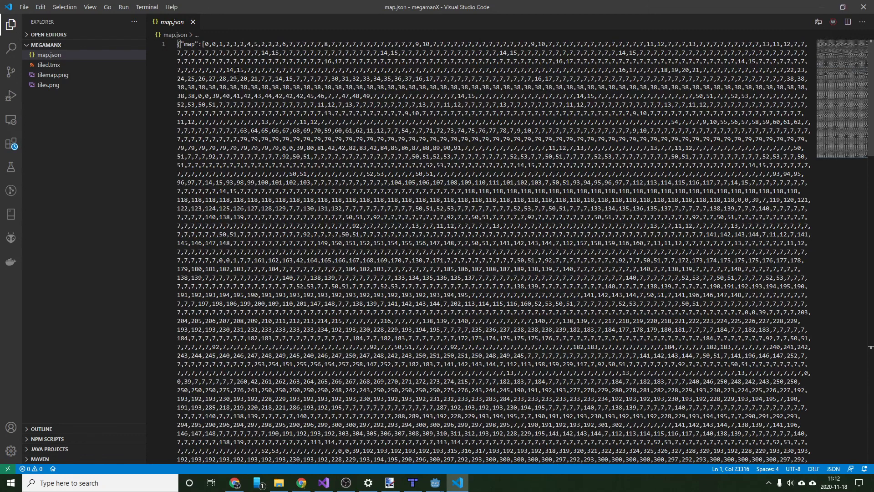
# View the tile data in tiled.tmx and the full level image in tilemap.png, and minimize Visual Studio Code.
pyautogui.click(93, 66)
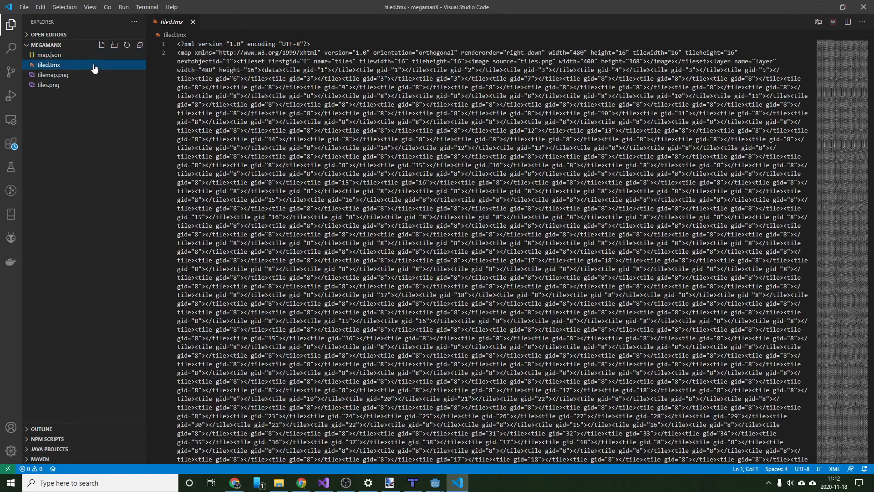
pyautogui.click(89, 77)
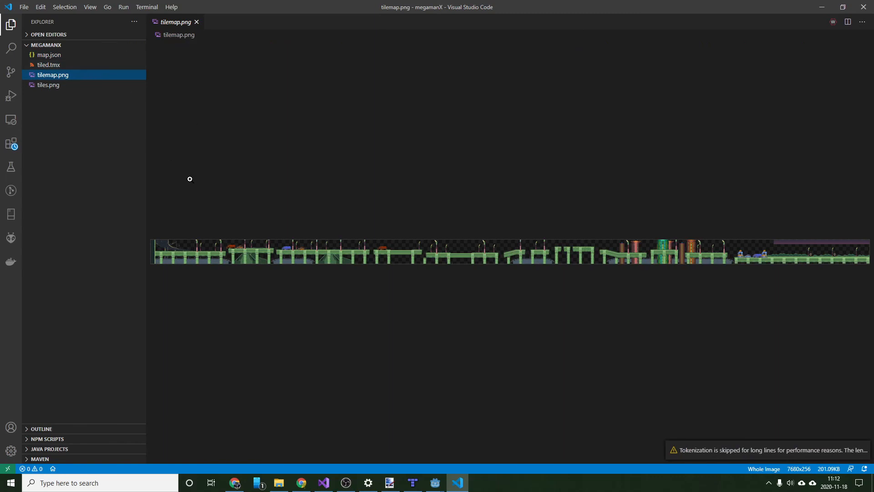
pyautogui.click(822, 7)
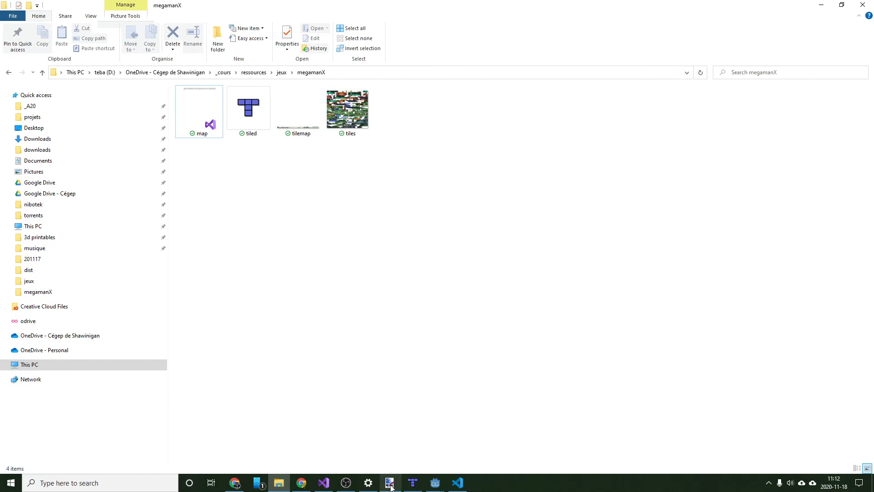
# Bring up the tiled.tmx map in Tiled and return to the ex_youtube project in the Godot editor.
pyautogui.click(404, 488)
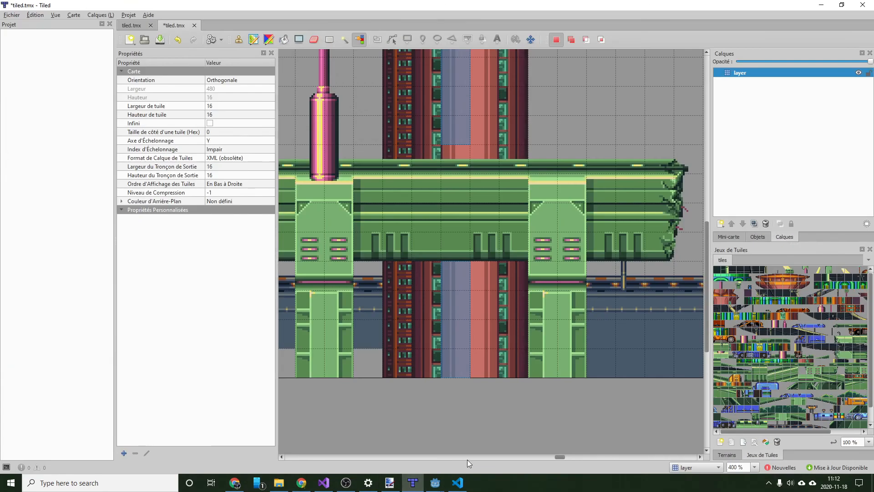
pyautogui.moveTo(435, 483)
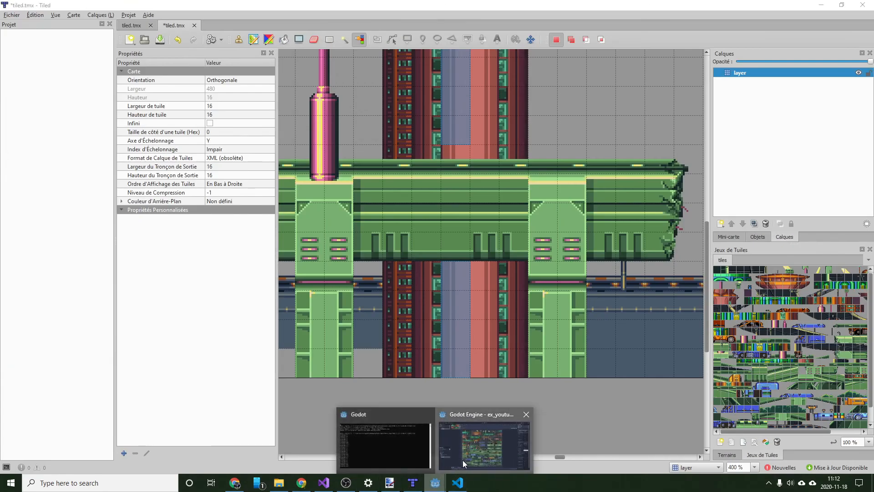
pyautogui.click(469, 462)
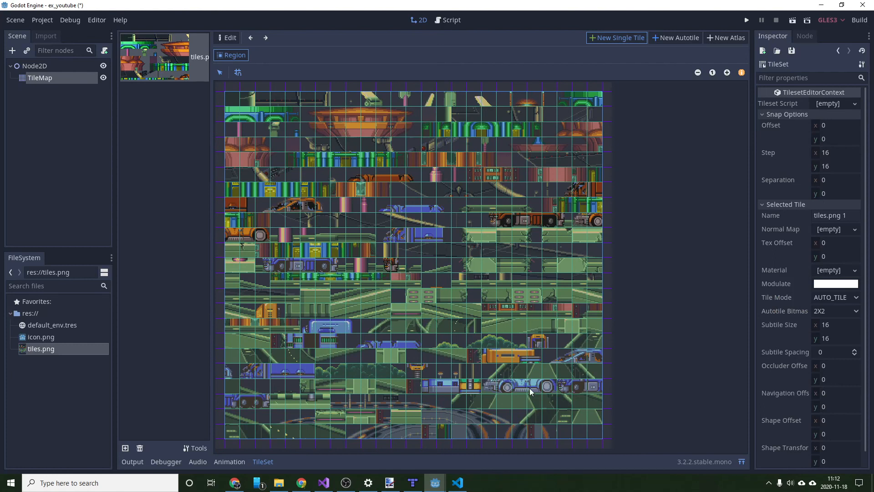